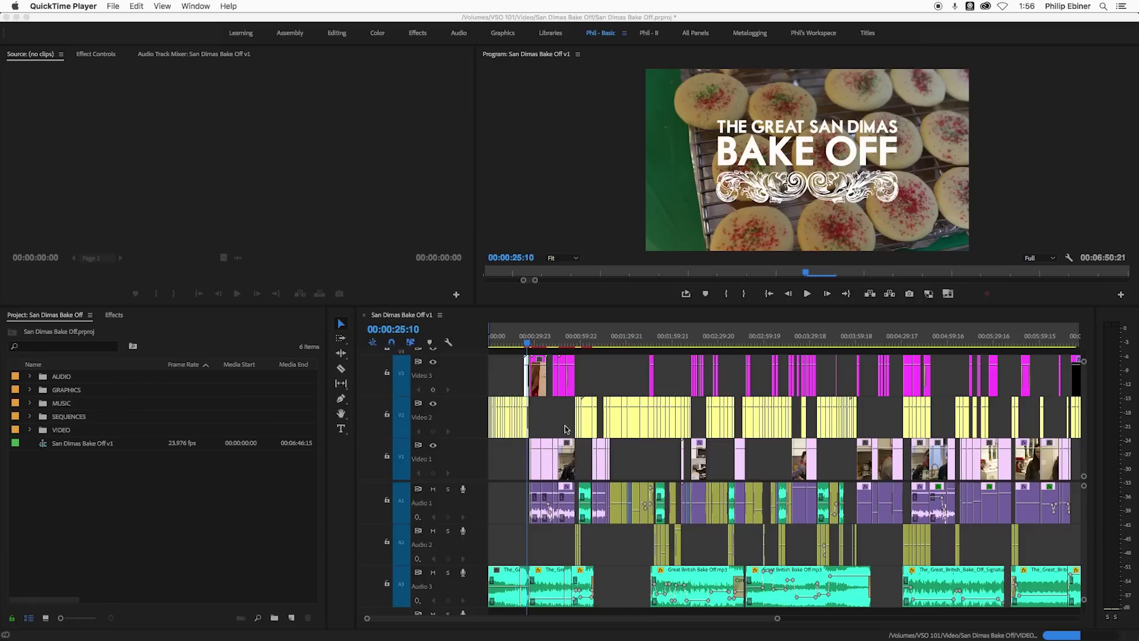
# - Bring up the macOS application switcher from the San Dimas Bake Off project
pyautogui.press('super+Tab')
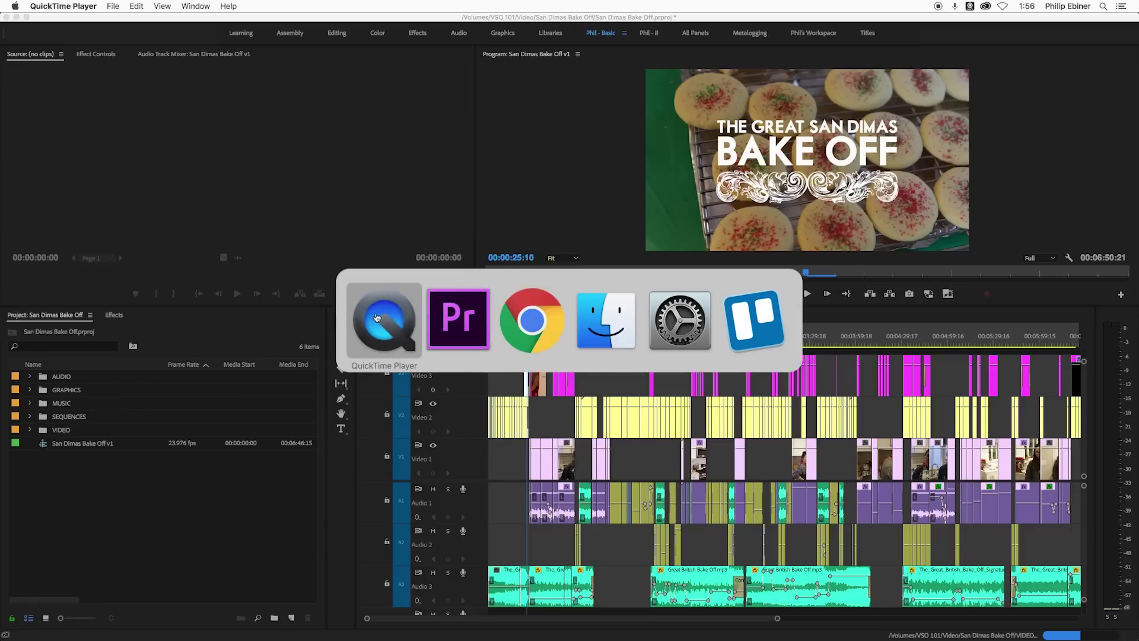
# - In Finder, browse the VIDEO, MUSIC, GRAPHICS, EXPORTS, project-version and Premiere cache folders
pyautogui.press('super+Tab')
pyautogui.press('super+Tab')
pyautogui.press('super+Tab')
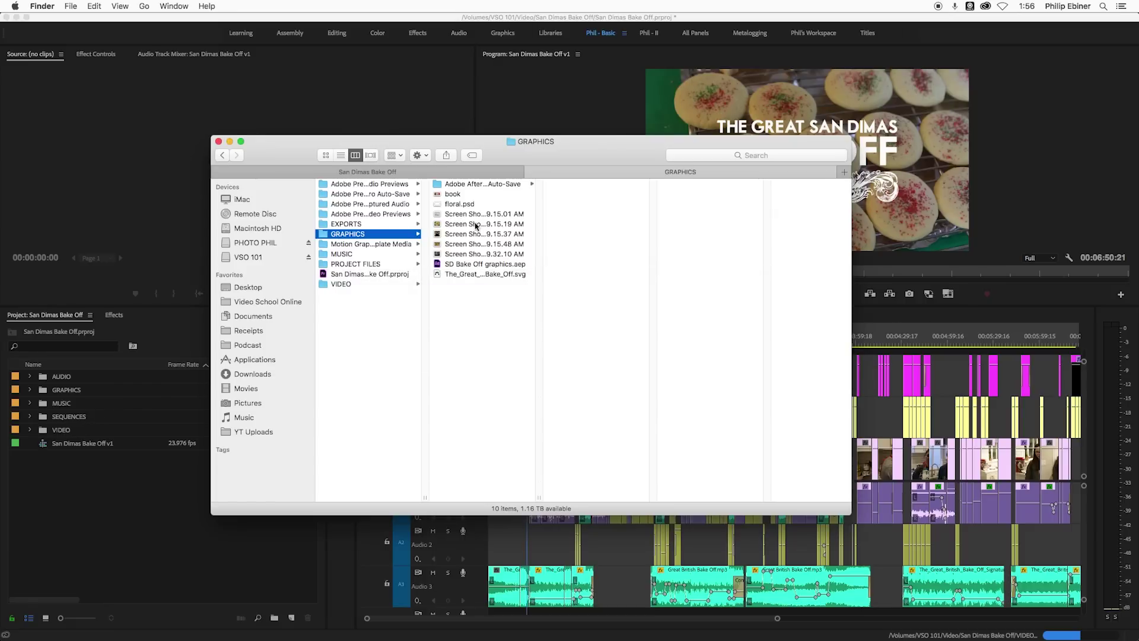
pyautogui.click(379, 310)
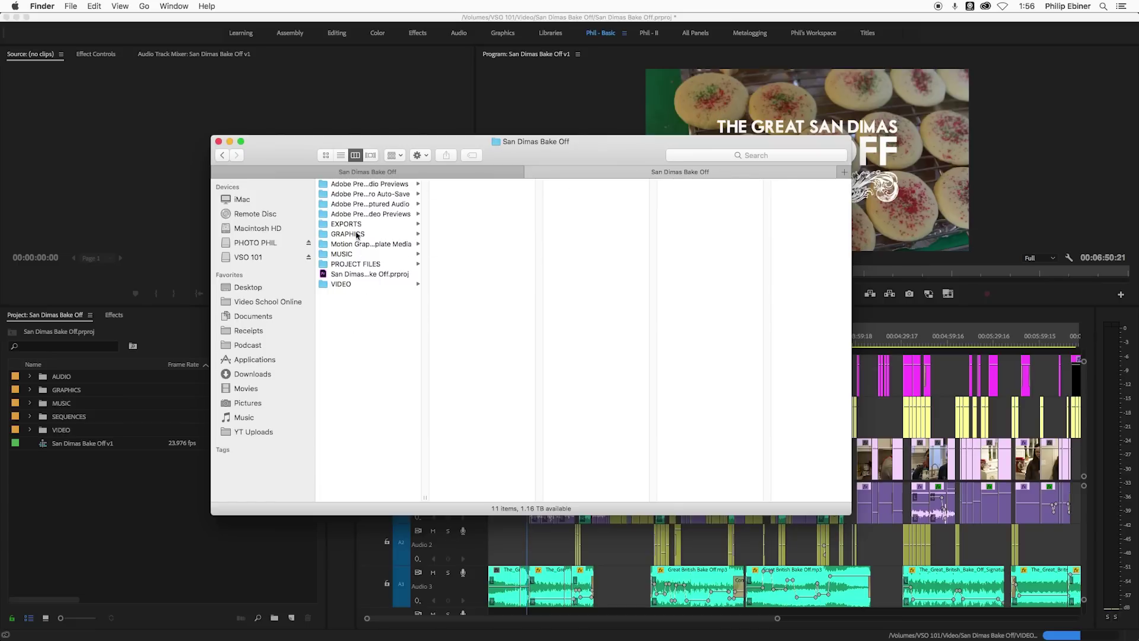
pyautogui.click(342, 285)
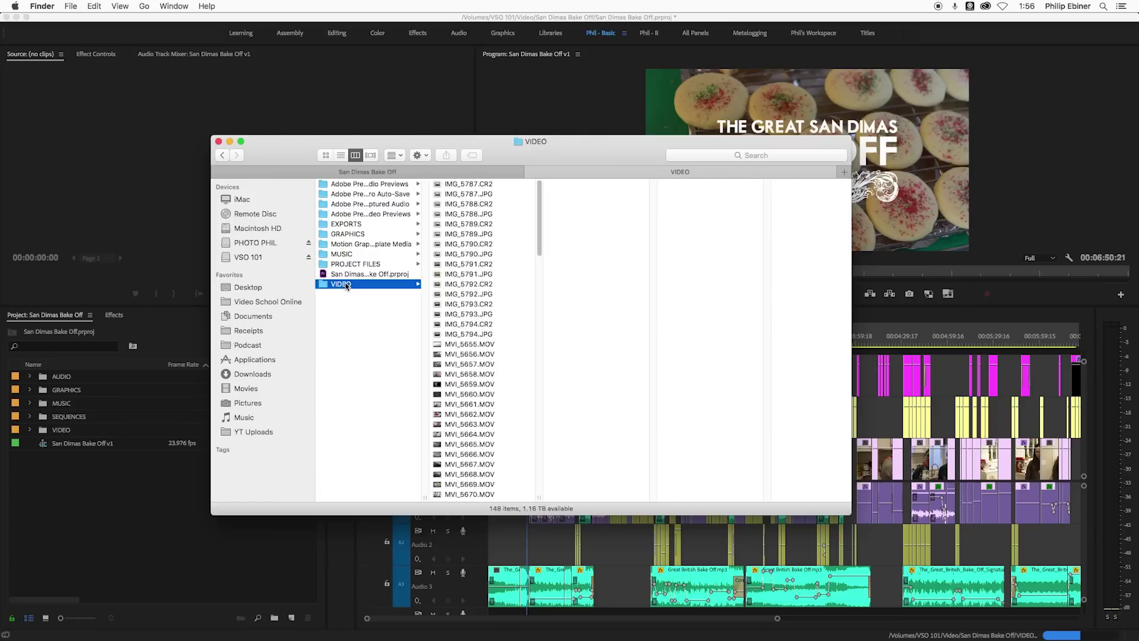
pyautogui.click(347, 255)
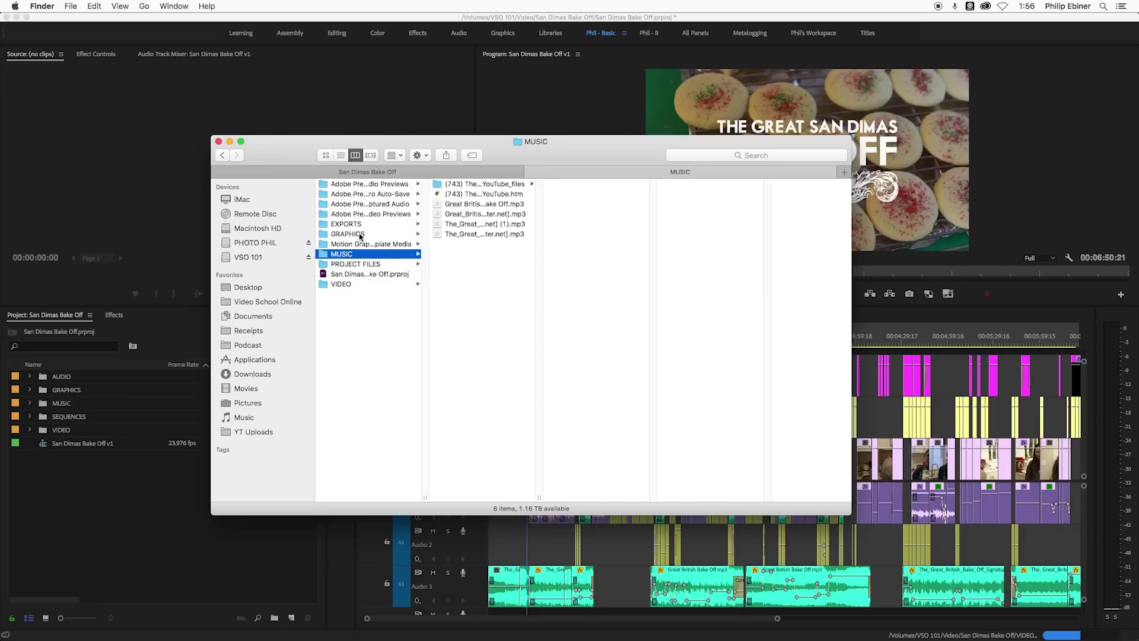
pyautogui.click(360, 235)
pyautogui.click(359, 225)
pyautogui.click(374, 264)
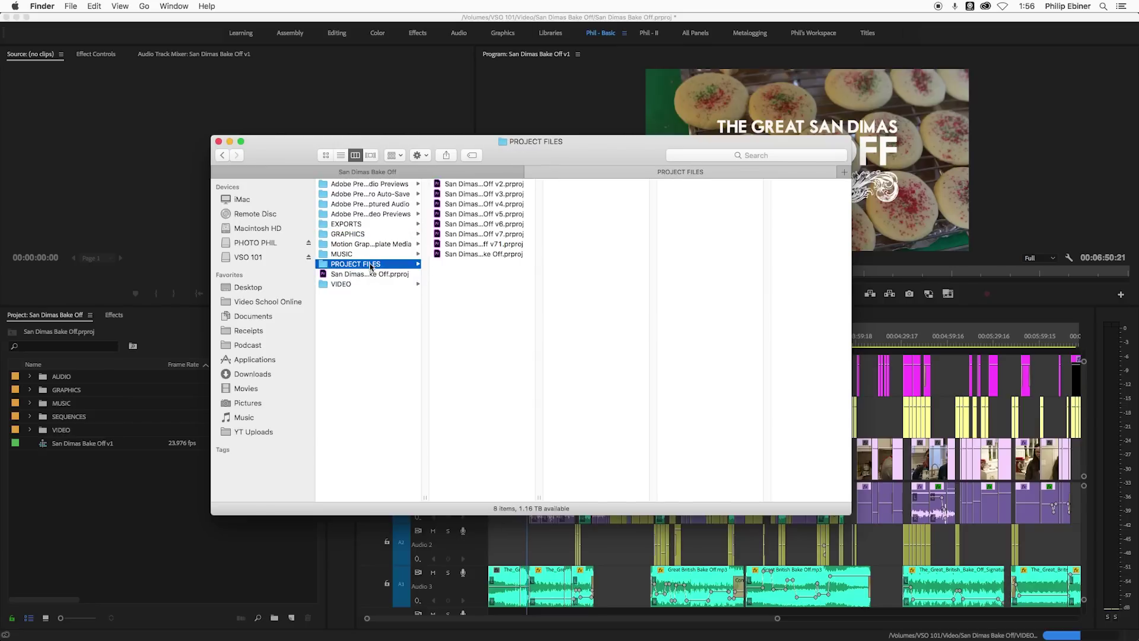
pyautogui.click(386, 213)
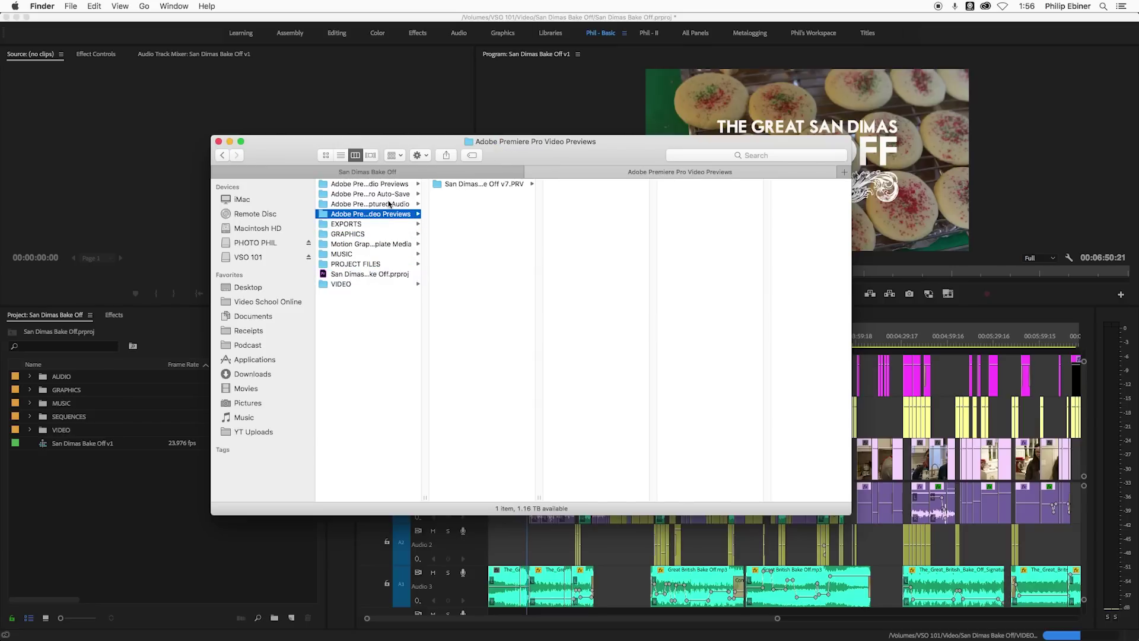
pyautogui.click(388, 204)
pyautogui.press('Up')
pyautogui.press('Up')
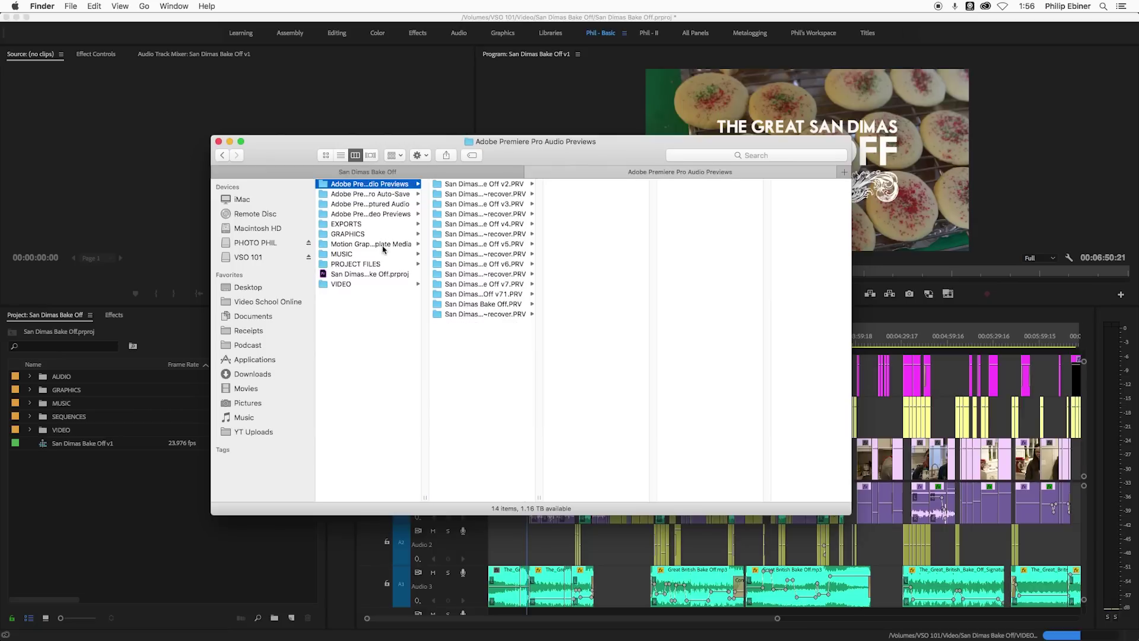
pyautogui.click(381, 246)
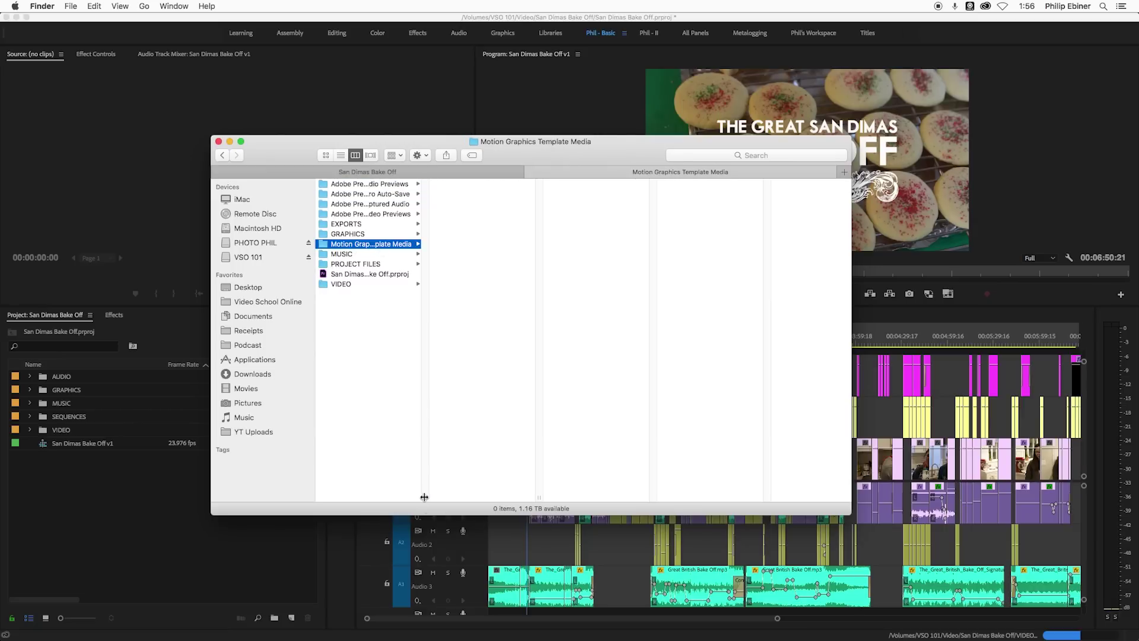
# - Widen the folder column to show full names, then recheck GRAPHICS, VIDEO and project versions
pyautogui.moveTo(425, 497); pyautogui.dragTo(484, 491)
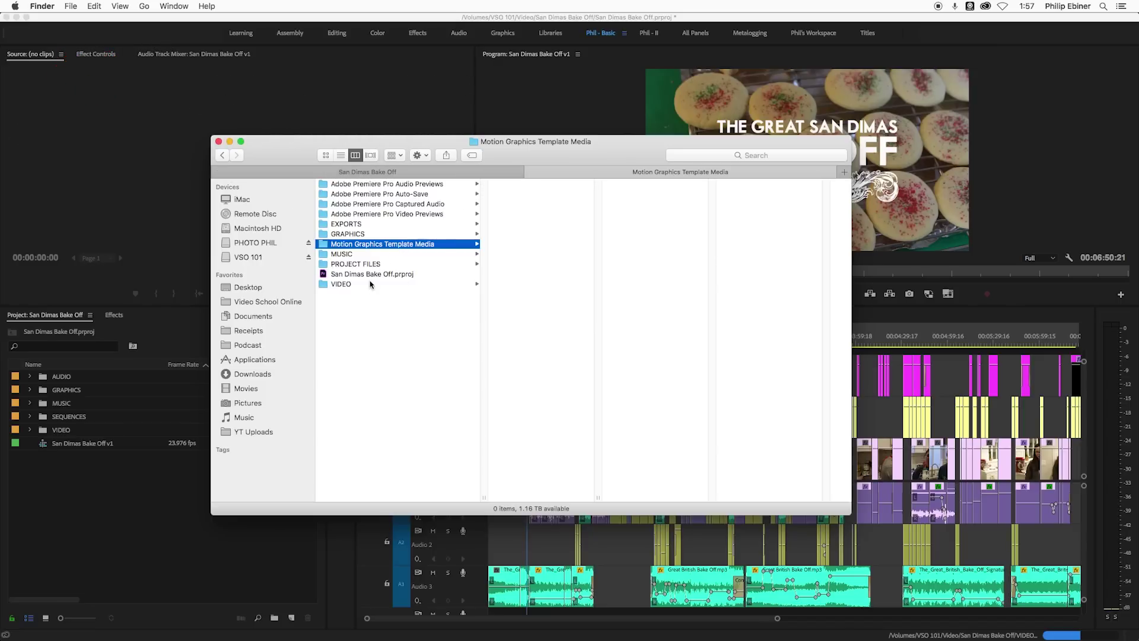
pyautogui.click(350, 234)
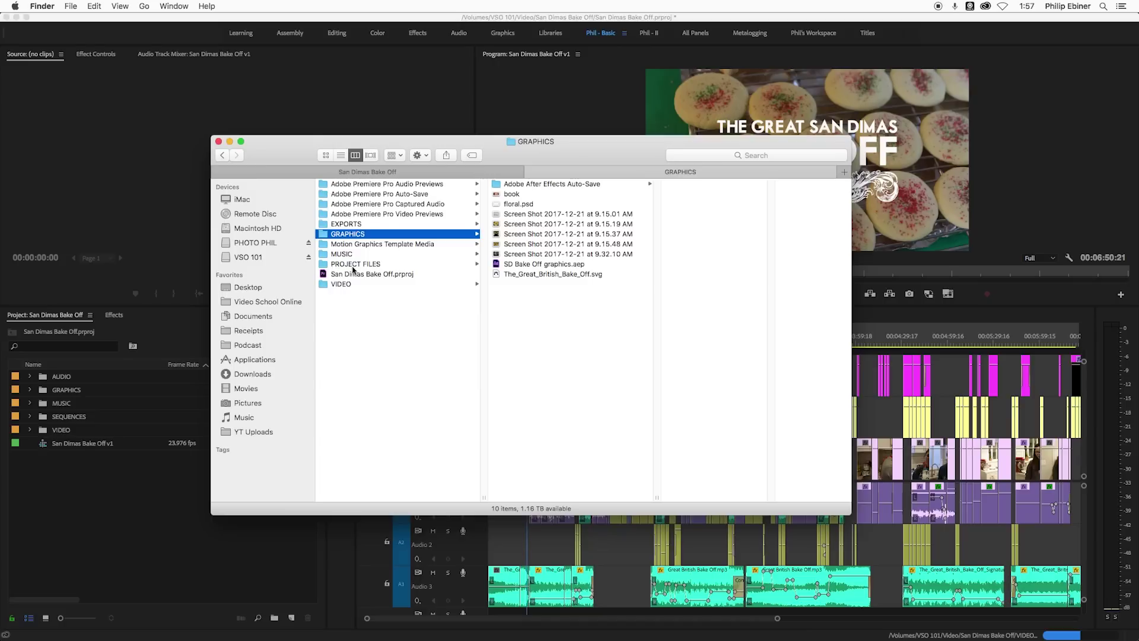
pyautogui.click(342, 284)
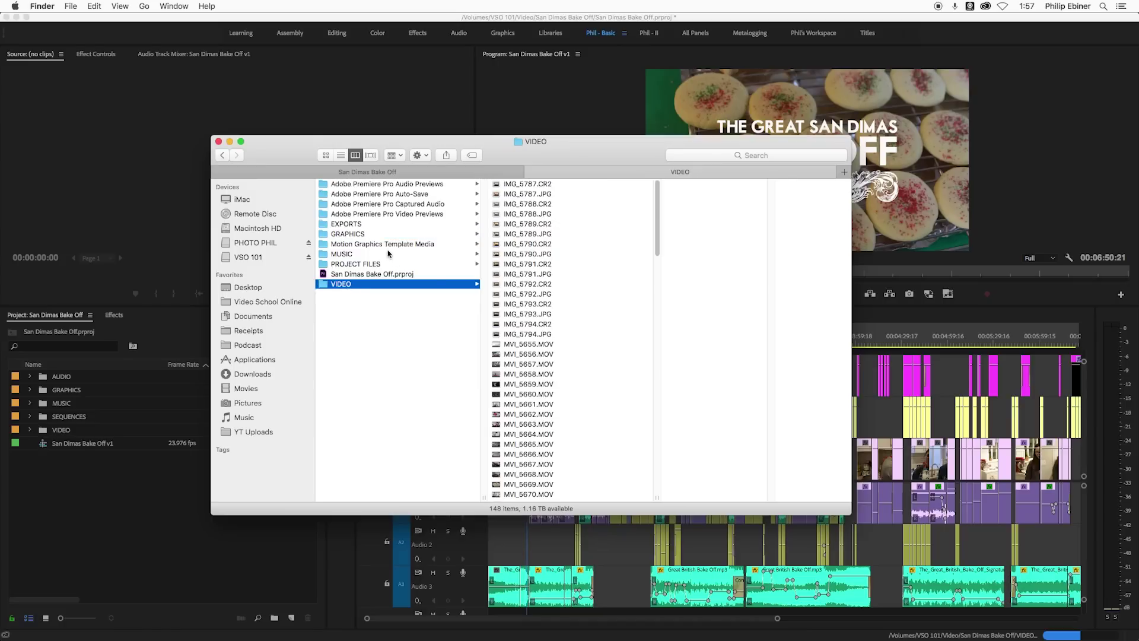
pyautogui.click(339, 306)
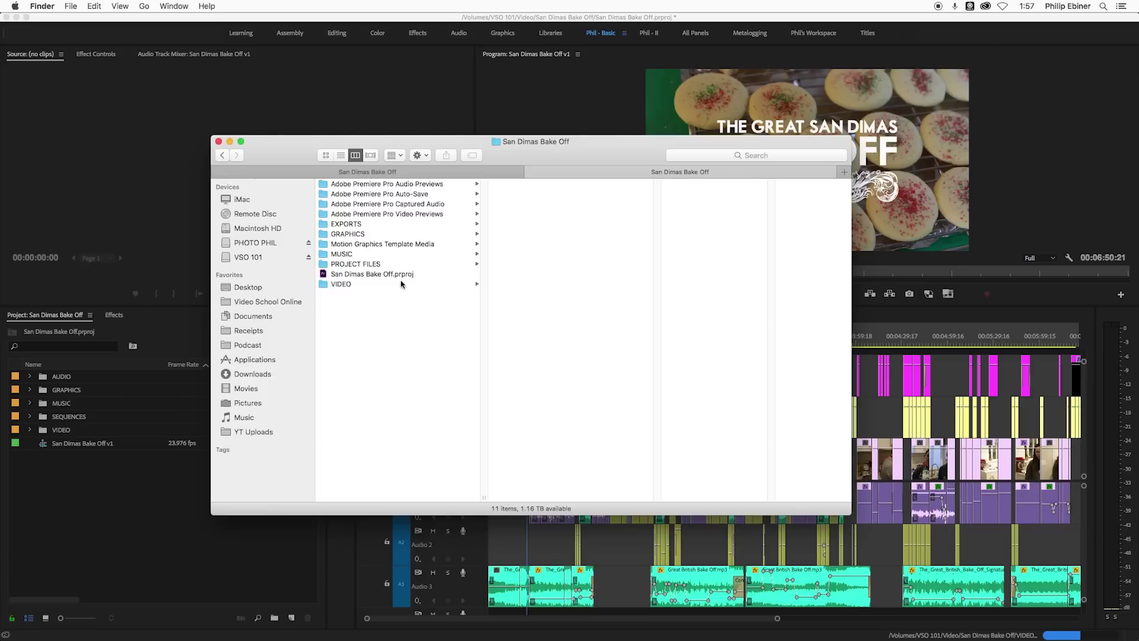
pyautogui.click(342, 263)
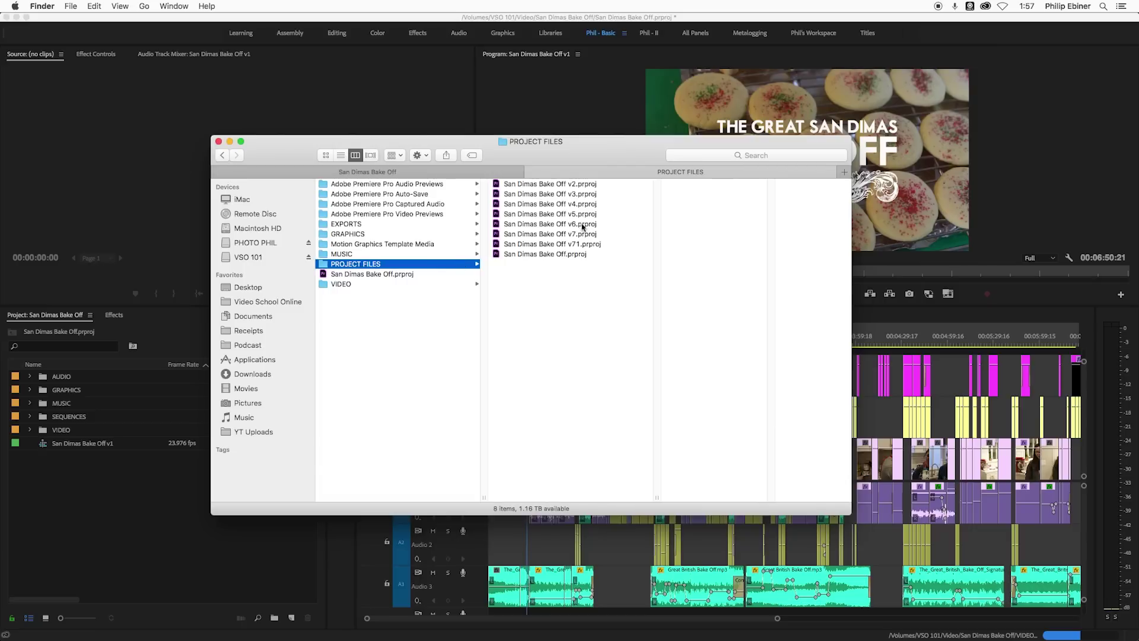
# - Check the MUSIC mp3s and exported San Dimas Bake Off.mp4, then return to Premiere Pro
pyautogui.click(352, 256)
pyautogui.click(353, 264)
pyautogui.click(355, 226)
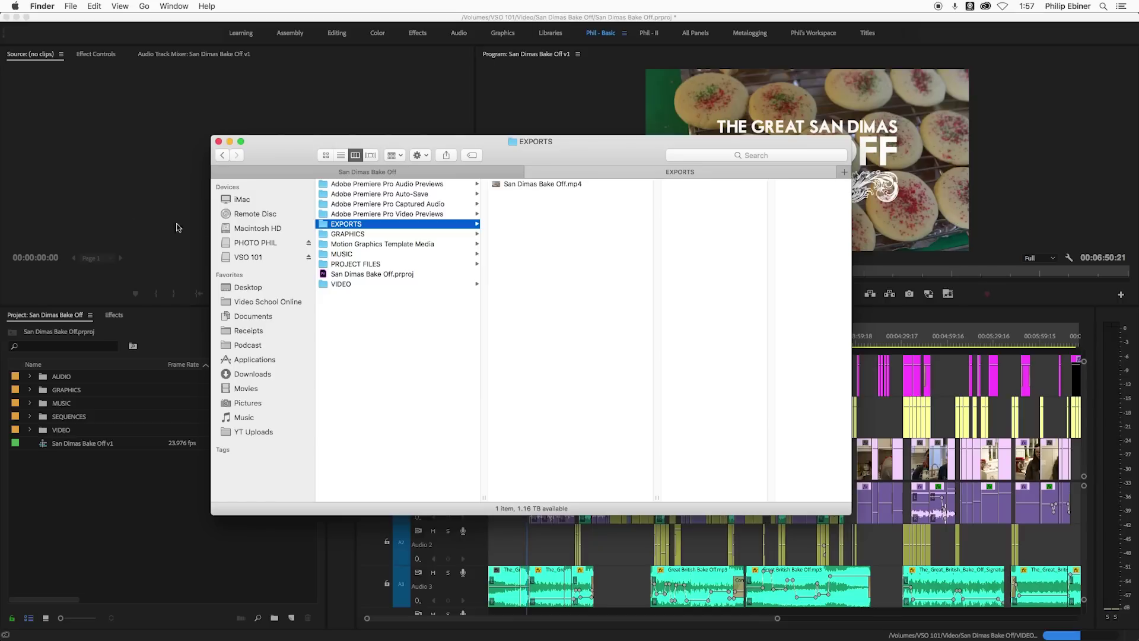
pyautogui.click(54, 420)
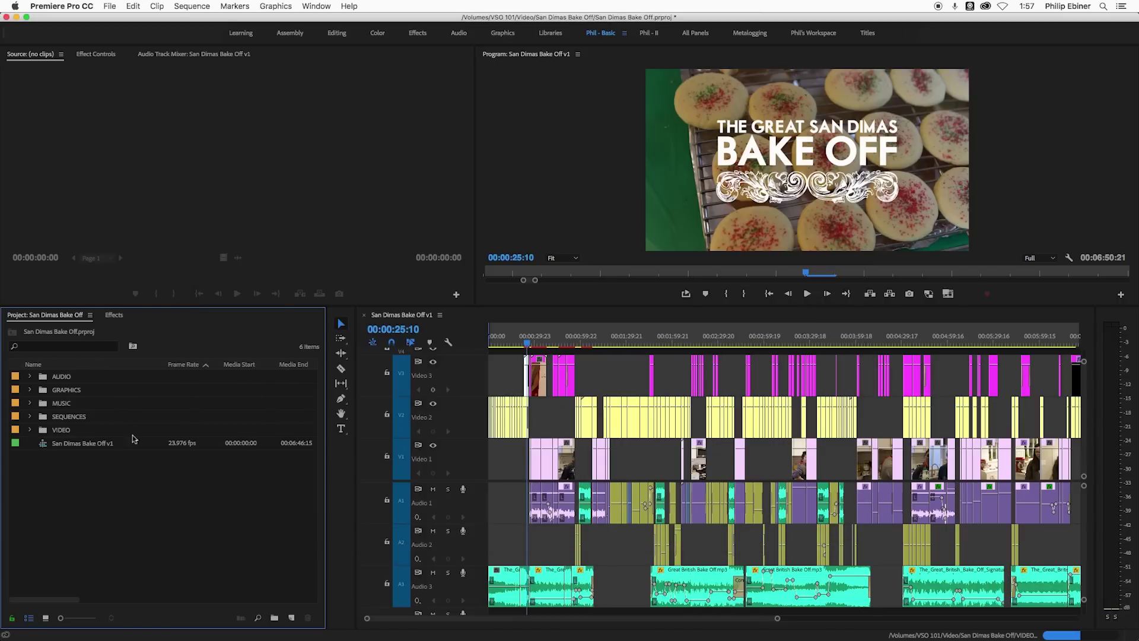
pyautogui.press('super+Tab')
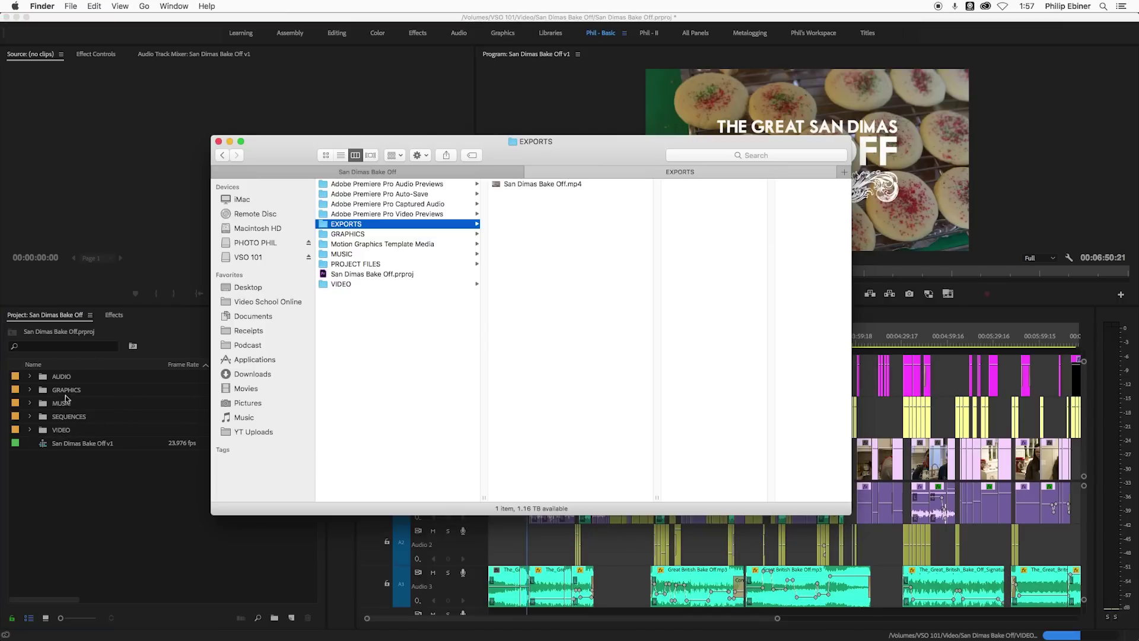
pyautogui.click(64, 380)
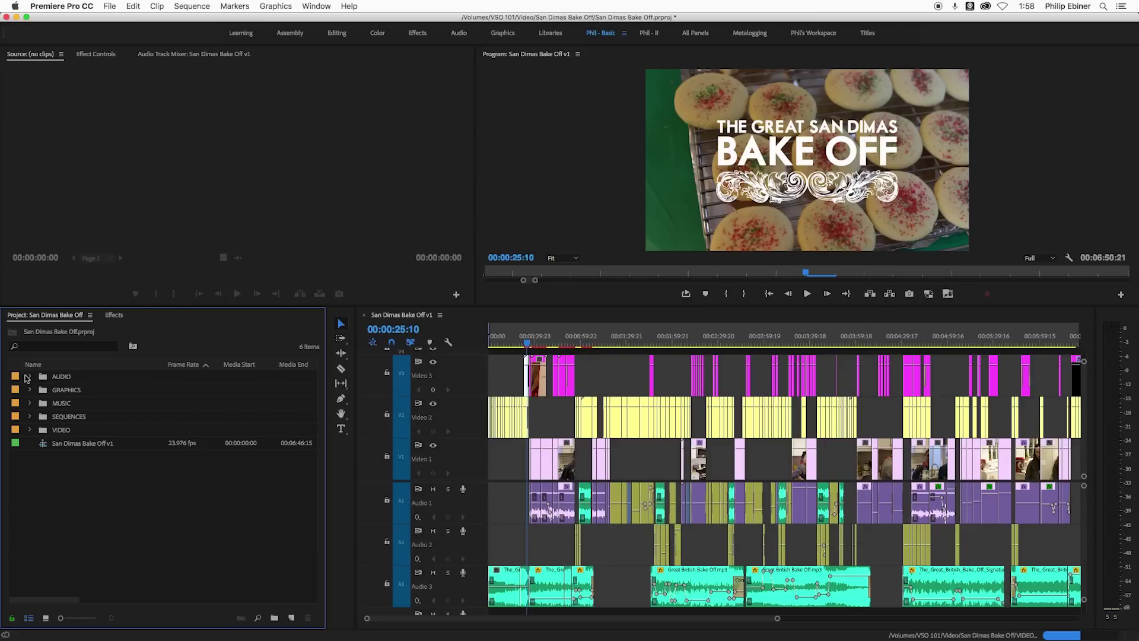
pyautogui.click(29, 377)
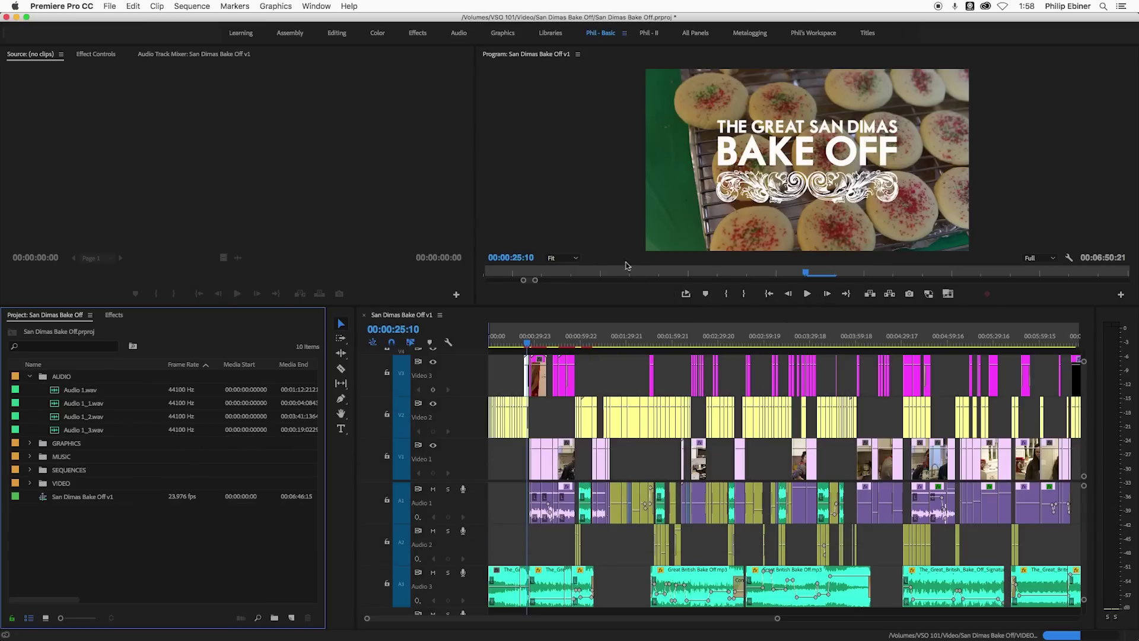
pyautogui.click(30, 377)
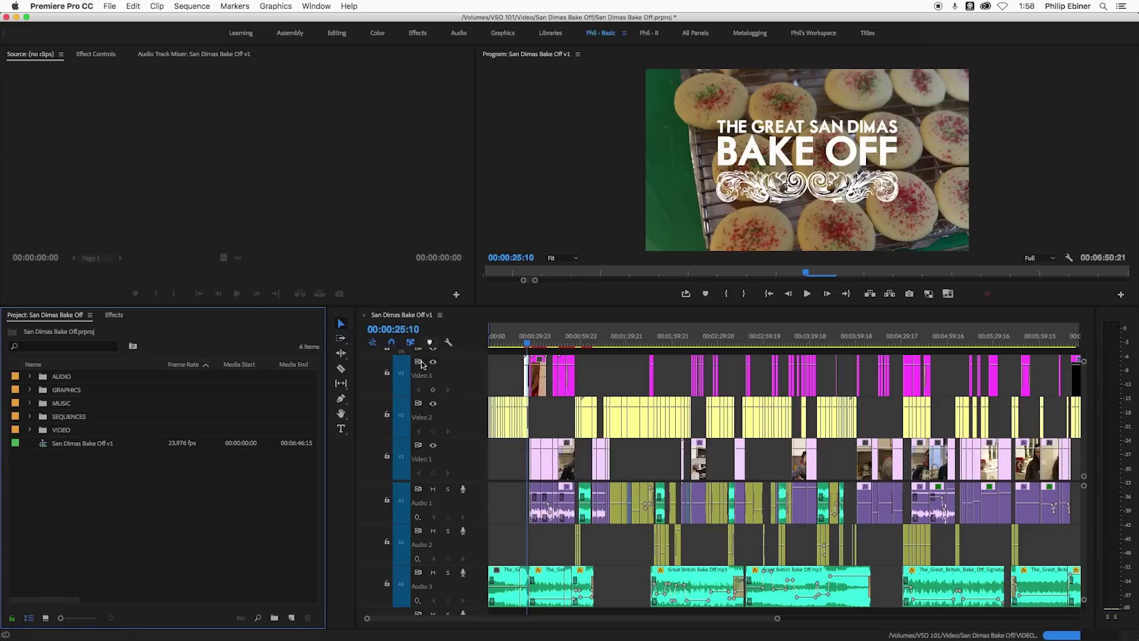
pyautogui.press('super+Tab')
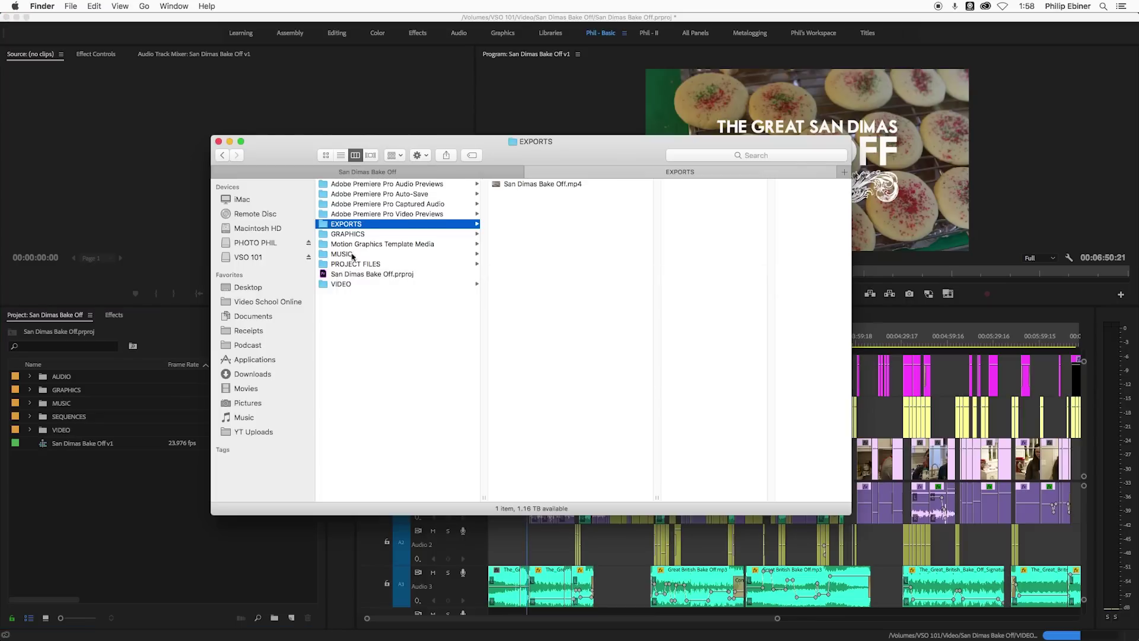
pyautogui.click(118, 485)
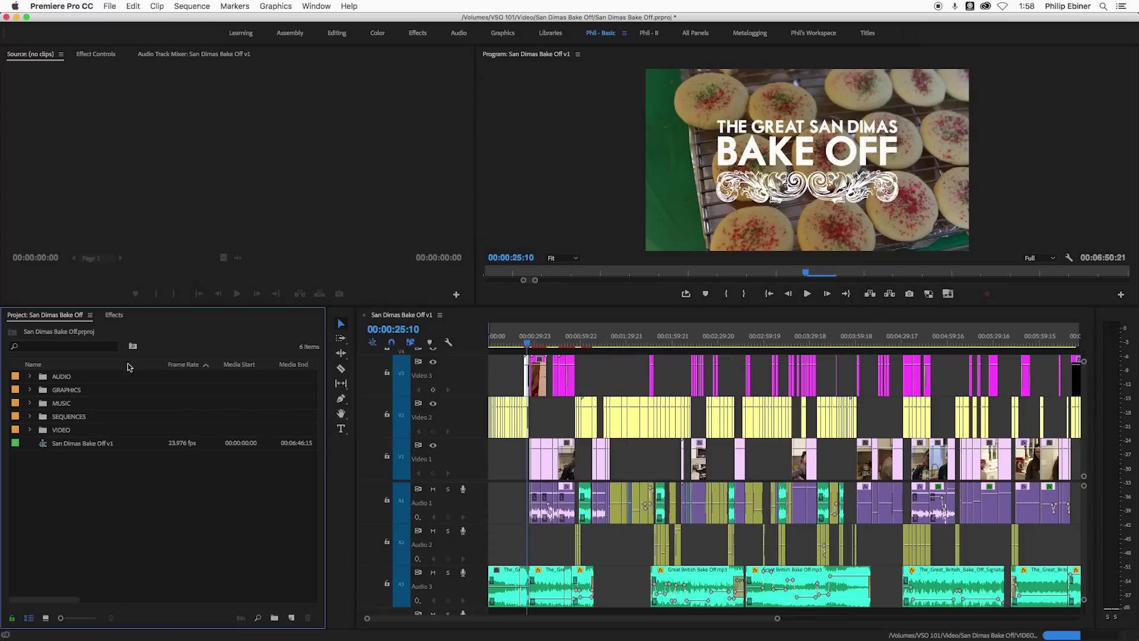
# - Expand and collapse the VIDEO, SEQUENCES and GRAPHICS bins to review their contents
pyautogui.click(30, 430)
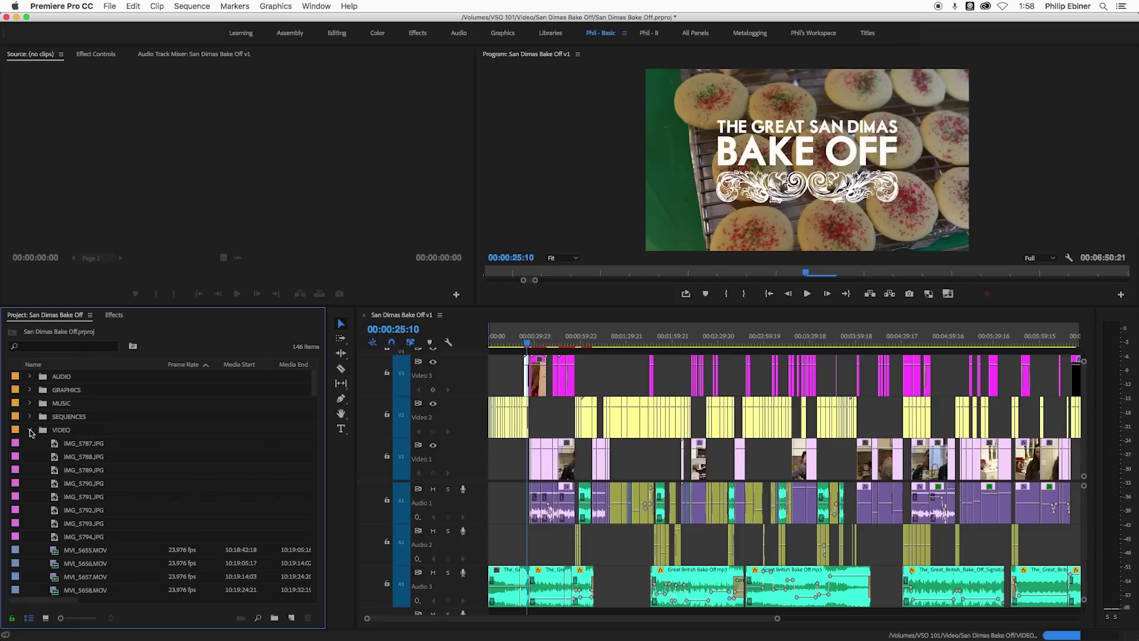
pyautogui.click(30, 431)
pyautogui.click(30, 417)
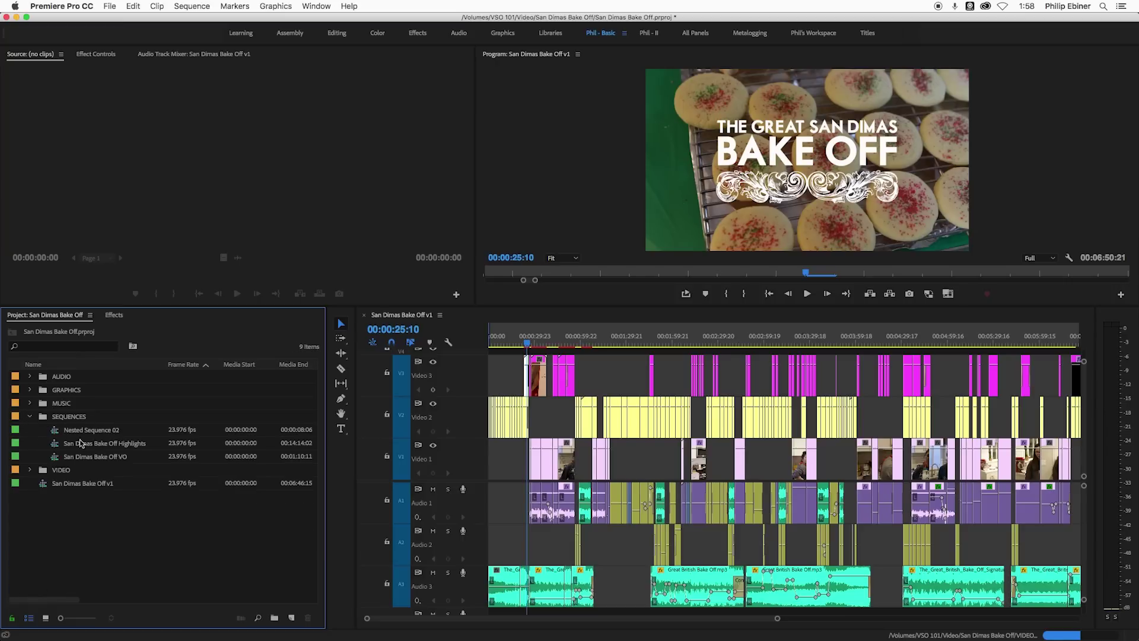
pyautogui.click(30, 417)
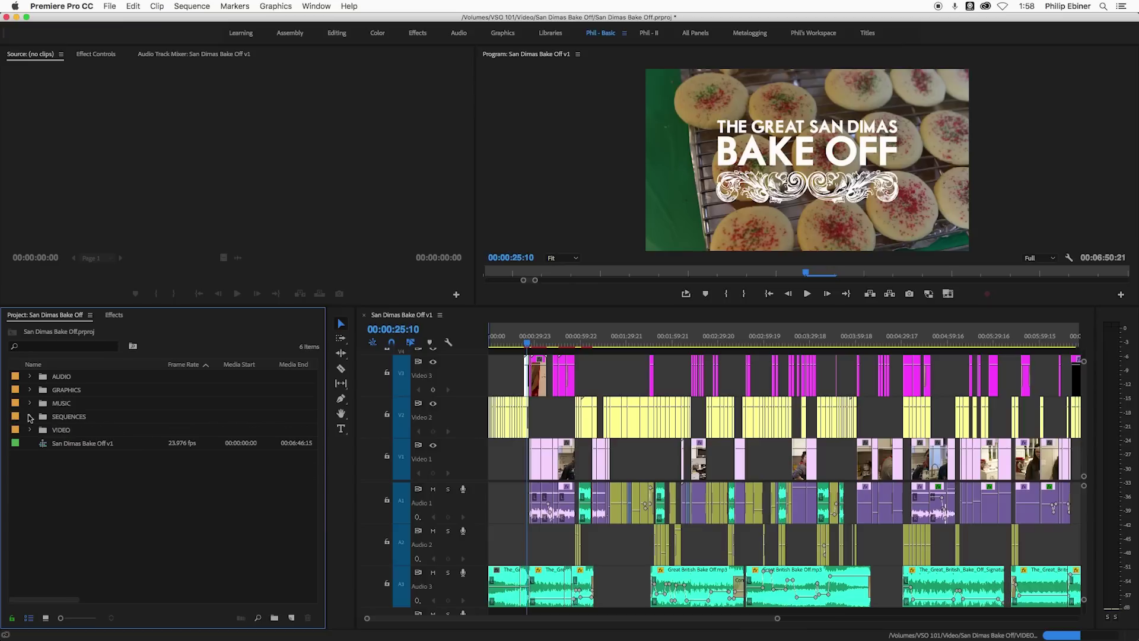
pyautogui.click(30, 390)
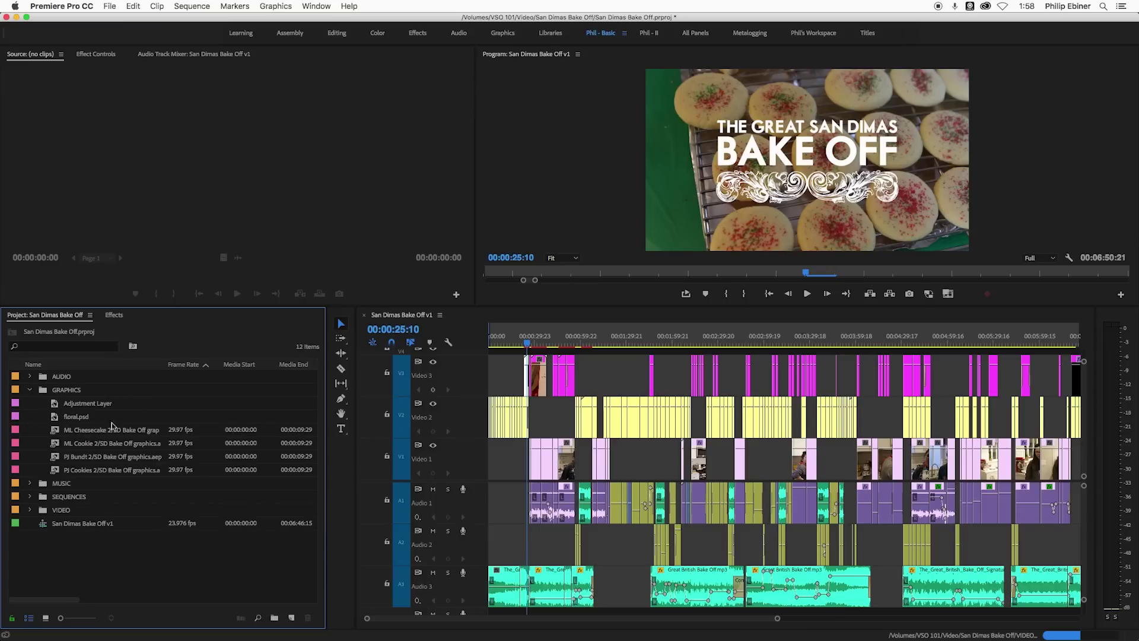
pyautogui.click(38, 393)
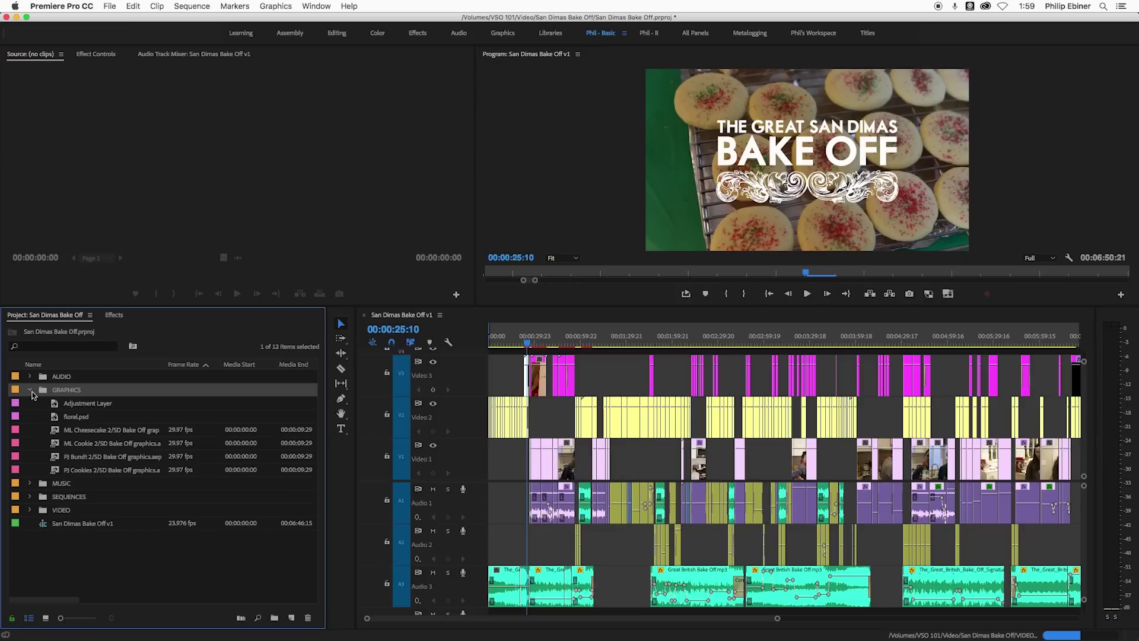
pyautogui.click(31, 391)
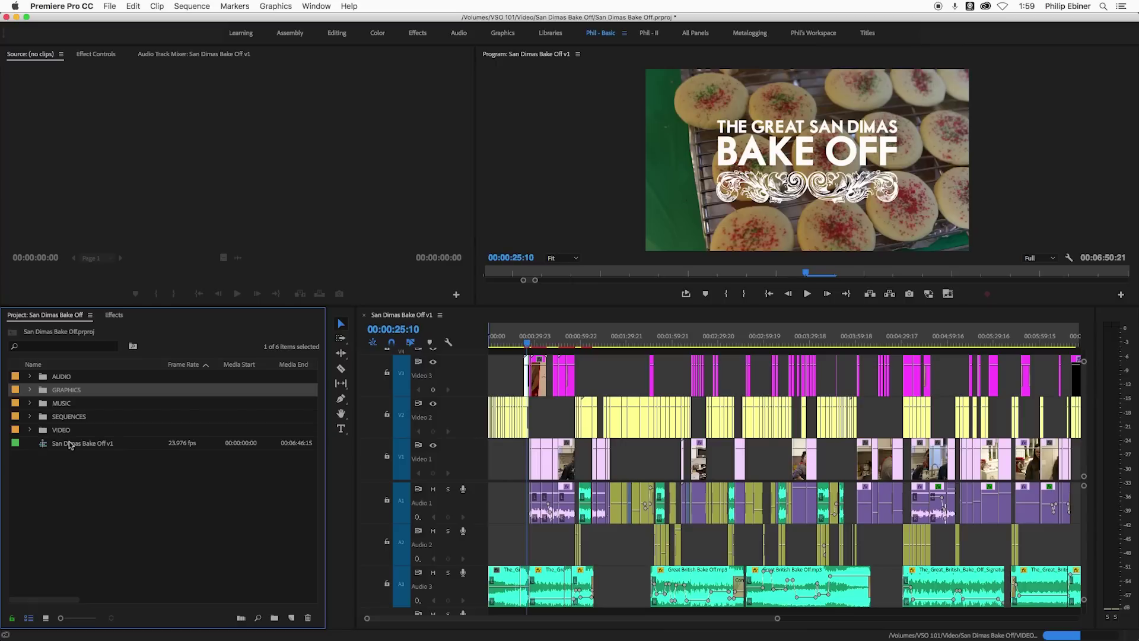
# - Select the San Dimas Bake Off v1 sequence and leave the SEQUENCES bin collapsed
pyautogui.moveTo(69, 445)
pyautogui.click(55, 447)
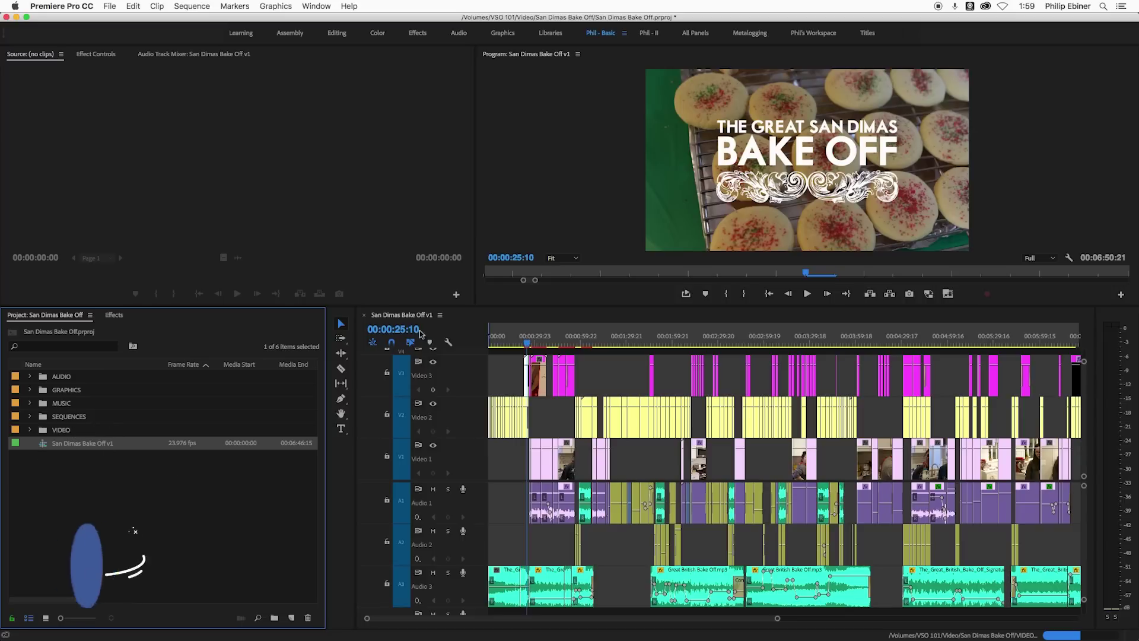
pyautogui.click(30, 416)
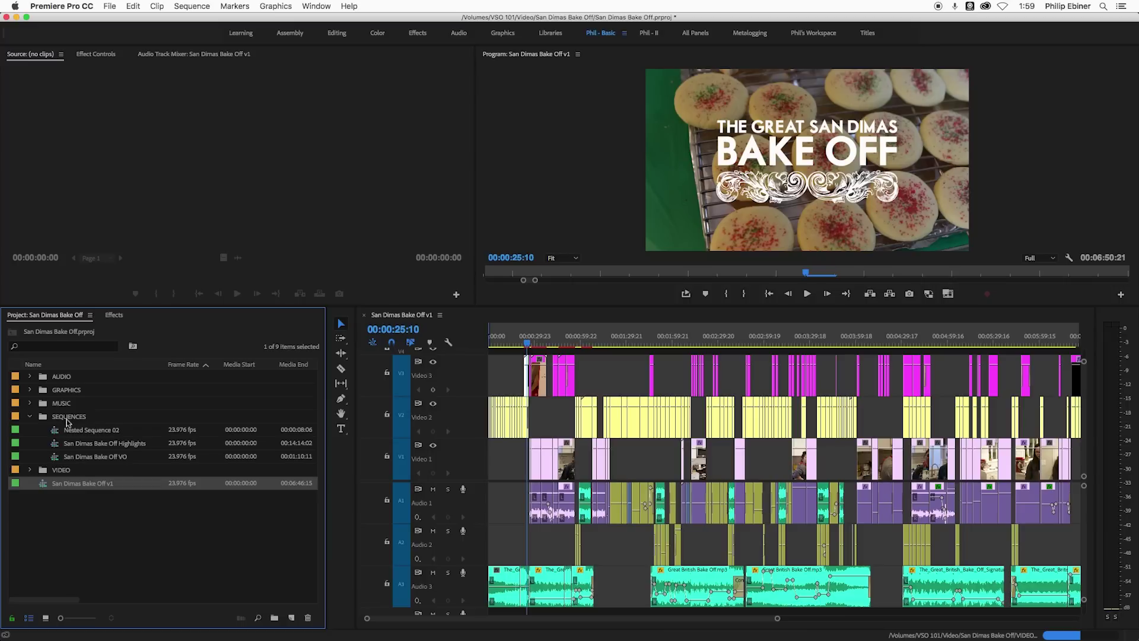
pyautogui.click(31, 416)
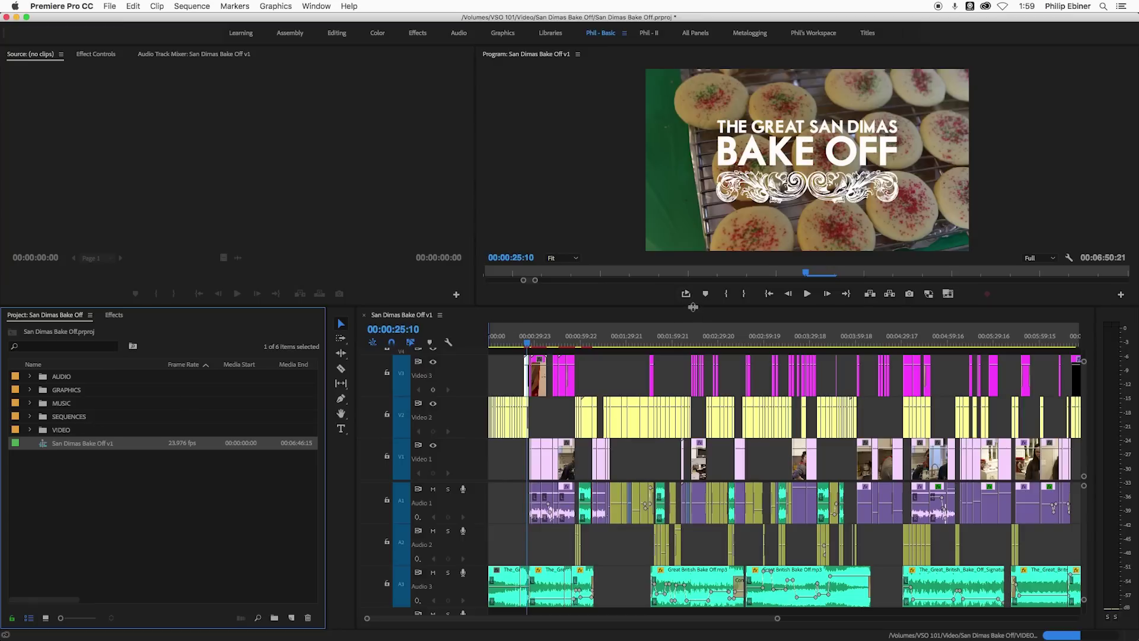
# - Enlarge the timeline to show every track and place the playhead at 00:00:39:23
pyautogui.moveTo(693, 303); pyautogui.dragTo(693, 262)
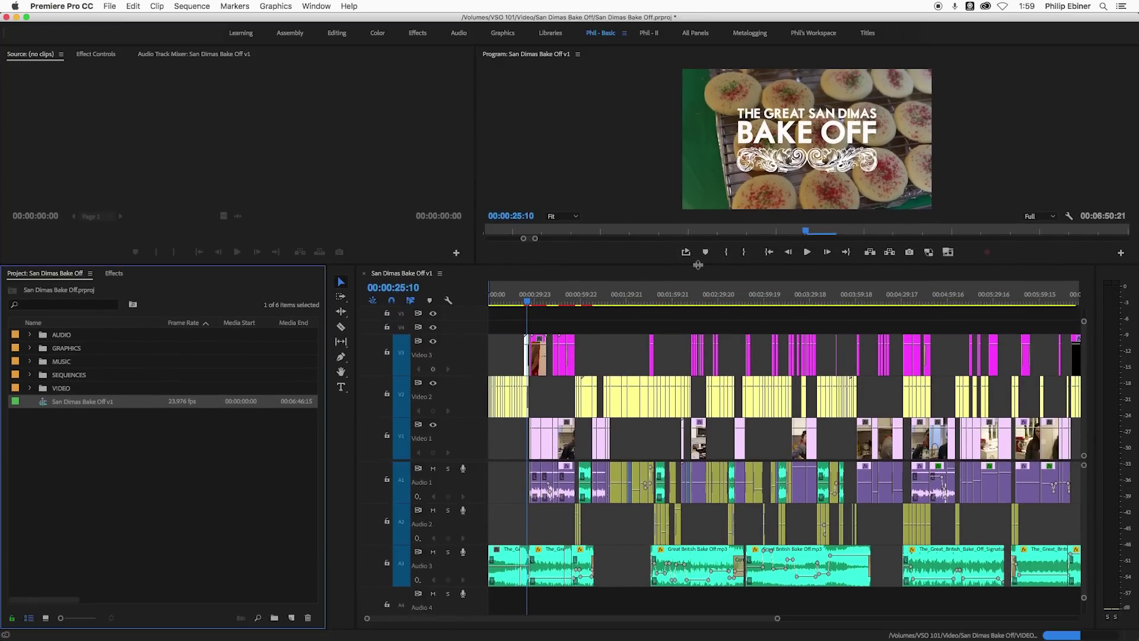
pyautogui.click(550, 296)
pyautogui.click(547, 482)
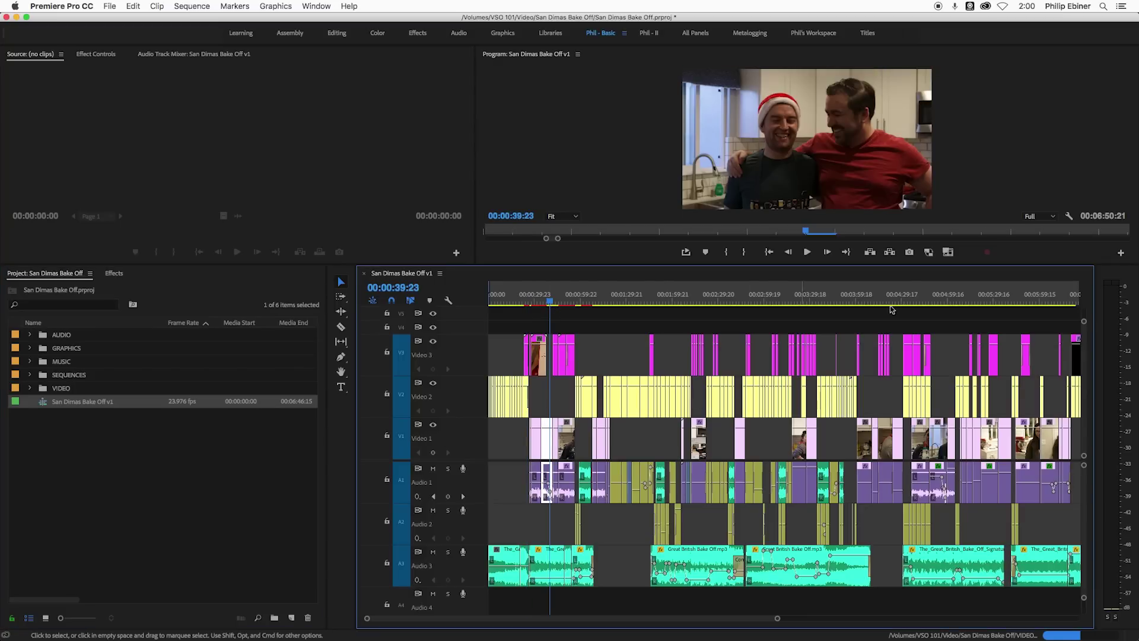
# - Scrub the edit, checking frames at 00:04:06:23 and 00:01:14:02
pyautogui.moveTo(550, 307); pyautogui.dragTo(741, 305)
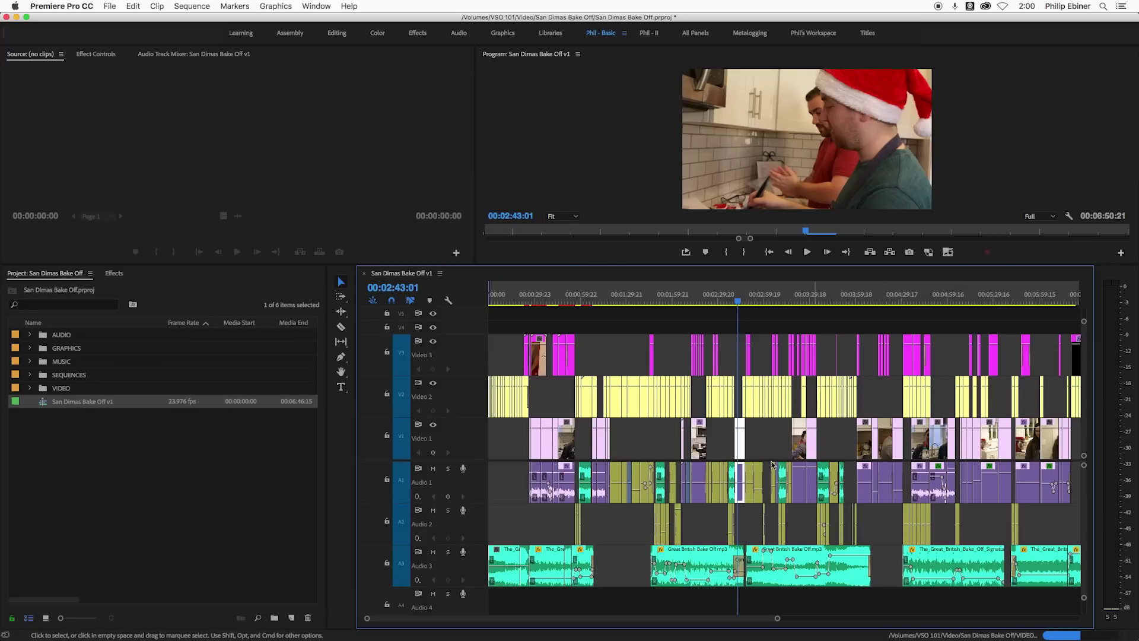
pyautogui.click(868, 304)
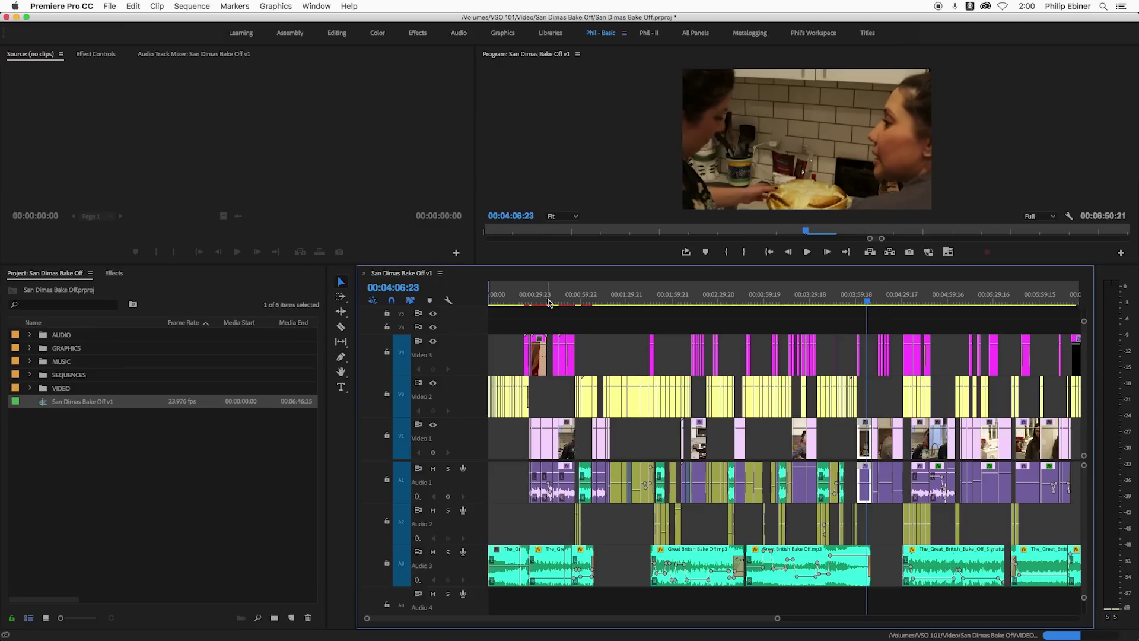
pyautogui.click(601, 301)
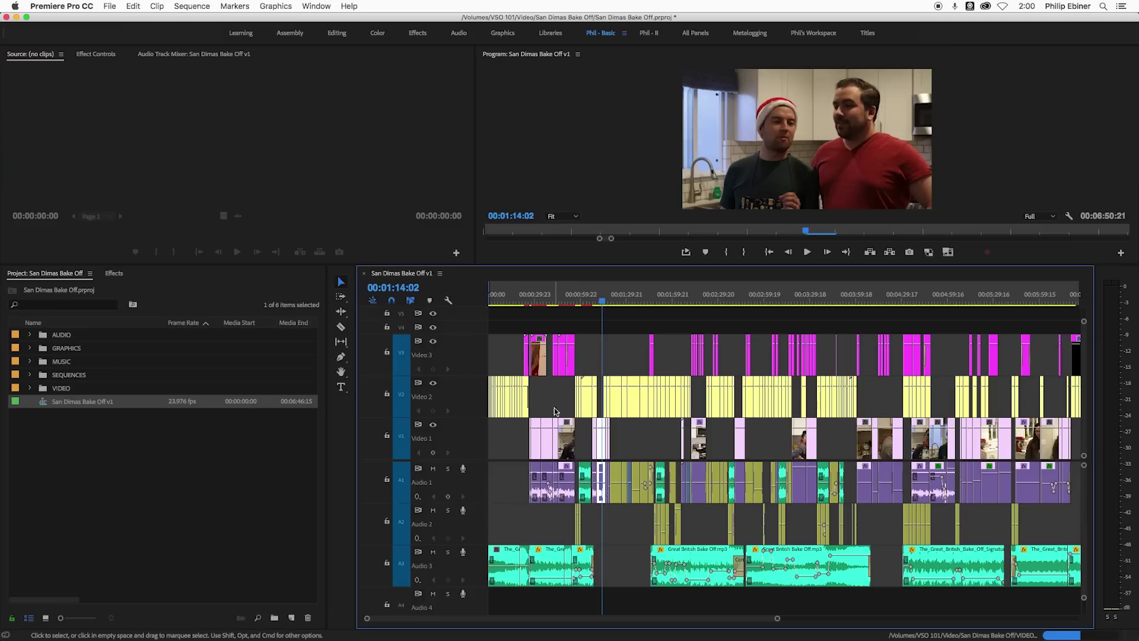
# - Zoom in and move the PJ Bundt graphics clip from Video 2 to Video 3
pyautogui.press('=')
pyautogui.press('=')
pyautogui.press('=')
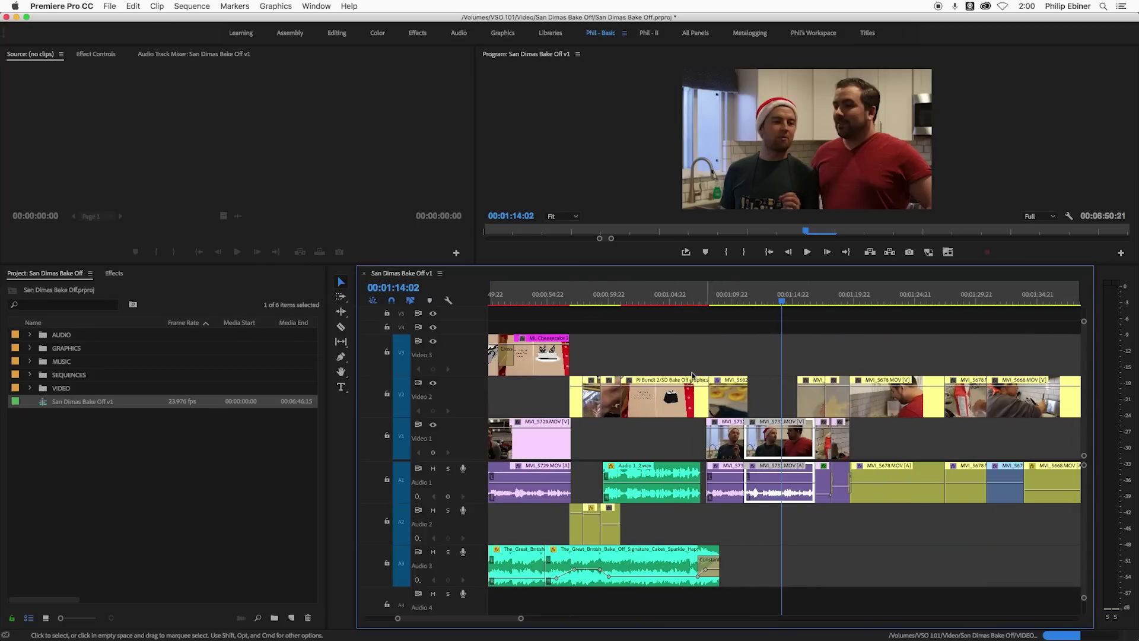
pyautogui.moveTo(658, 412); pyautogui.dragTo(661, 372)
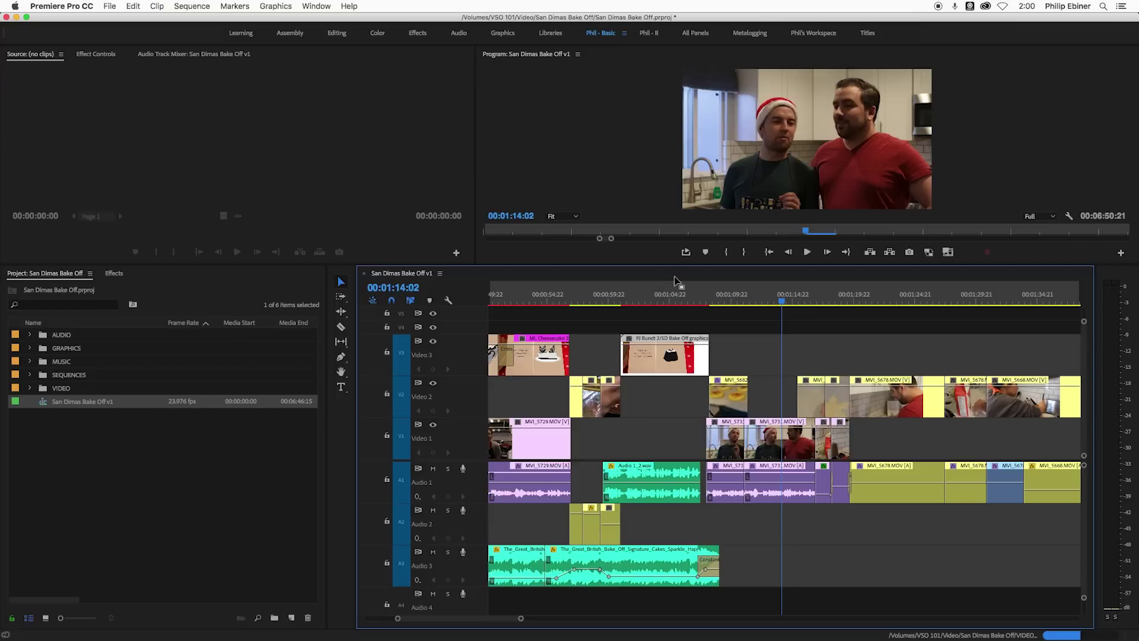
pyautogui.click(670, 289)
pyautogui.click(726, 295)
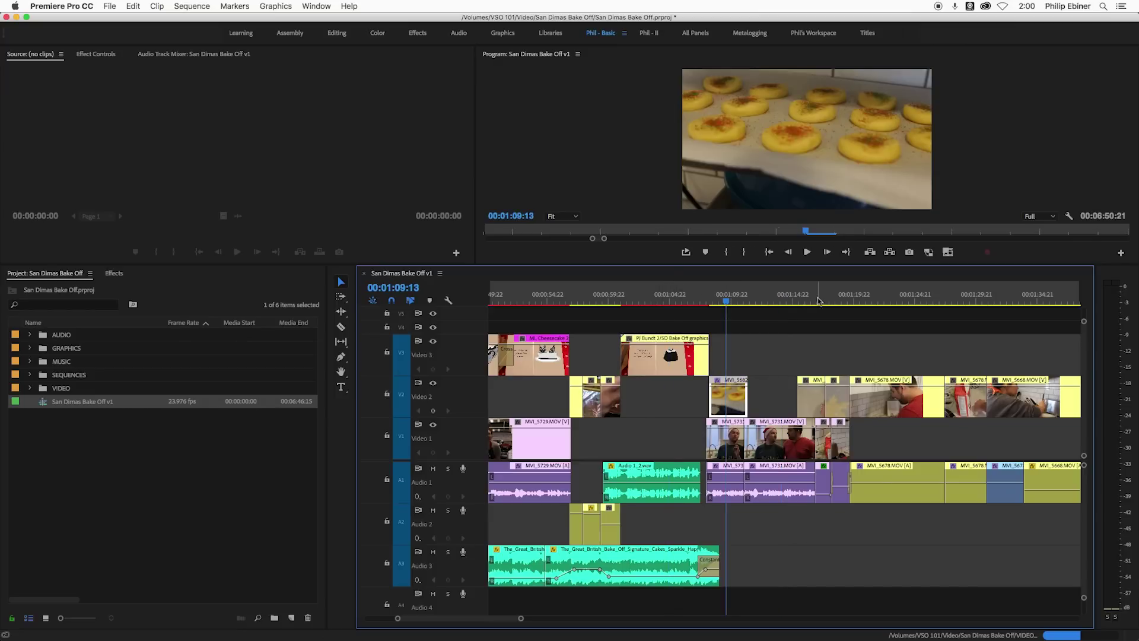
pyautogui.click(794, 301)
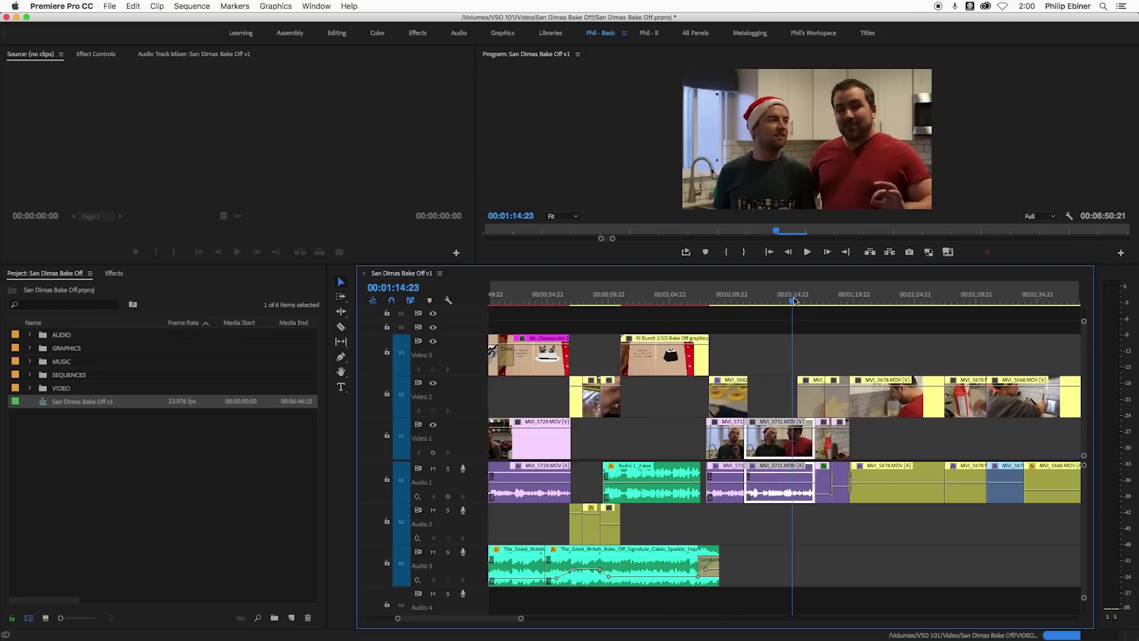
# - Play back the section, zoom out, and check frames at 00:02:03:07, 00:01:59:03 and 00:00:31:10
pyautogui.press('space')
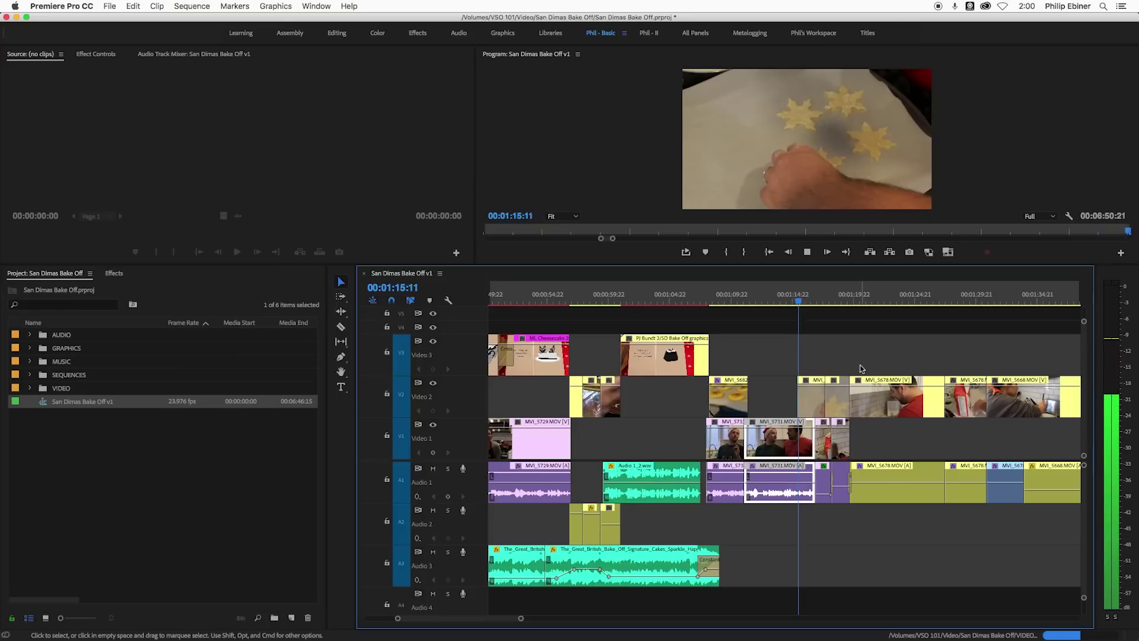
pyautogui.press('XF86AudioLowerVolume')
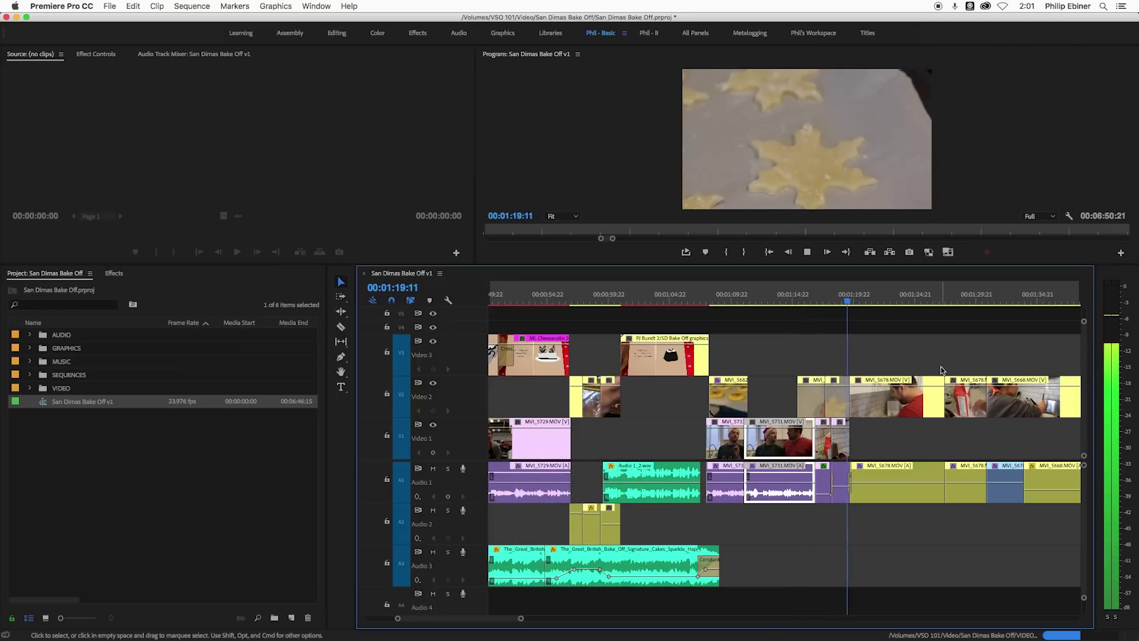
pyautogui.press('-')
pyautogui.press('-')
pyautogui.press('XF86AudioLowerVolume')
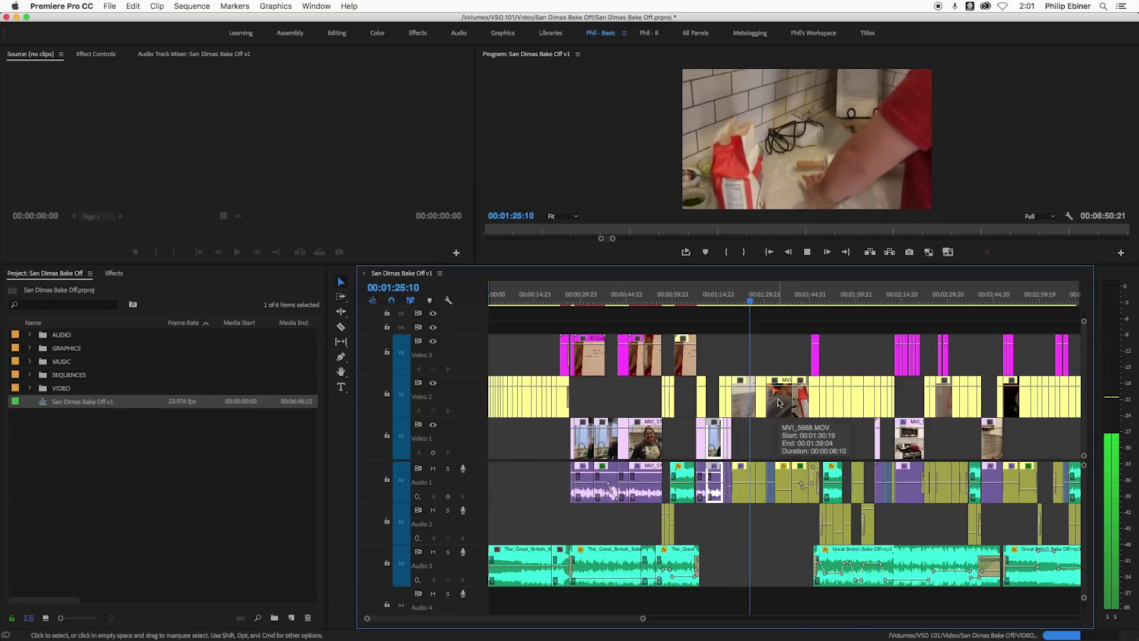
pyautogui.press('space')
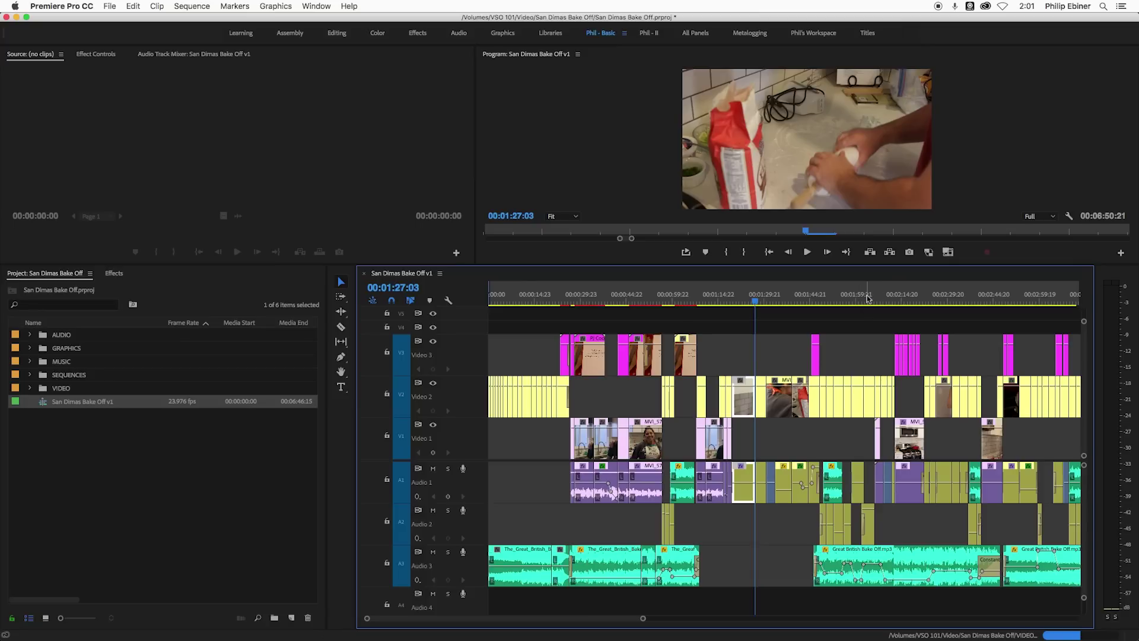
pyautogui.click(868, 297)
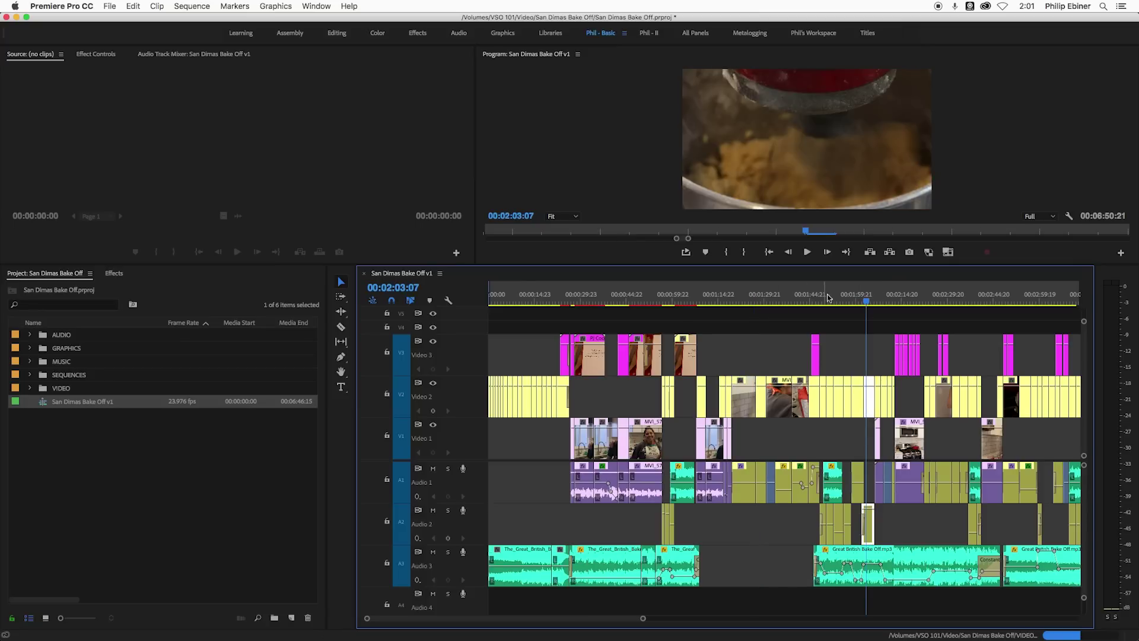
pyautogui.click(855, 298)
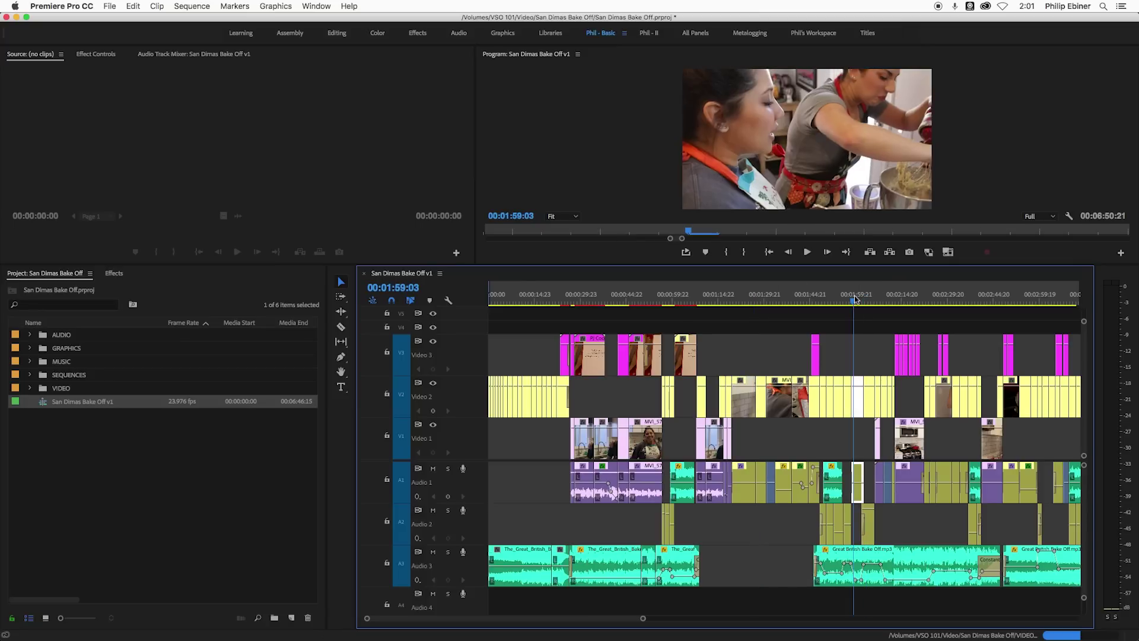
pyautogui.click(585, 298)
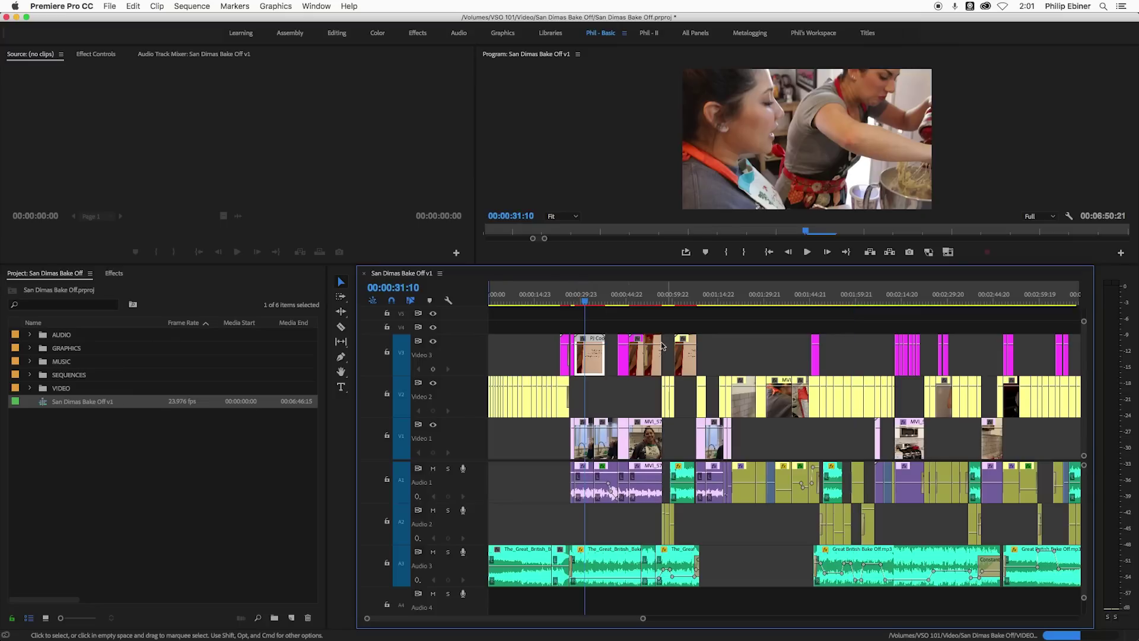
pyautogui.click(567, 297)
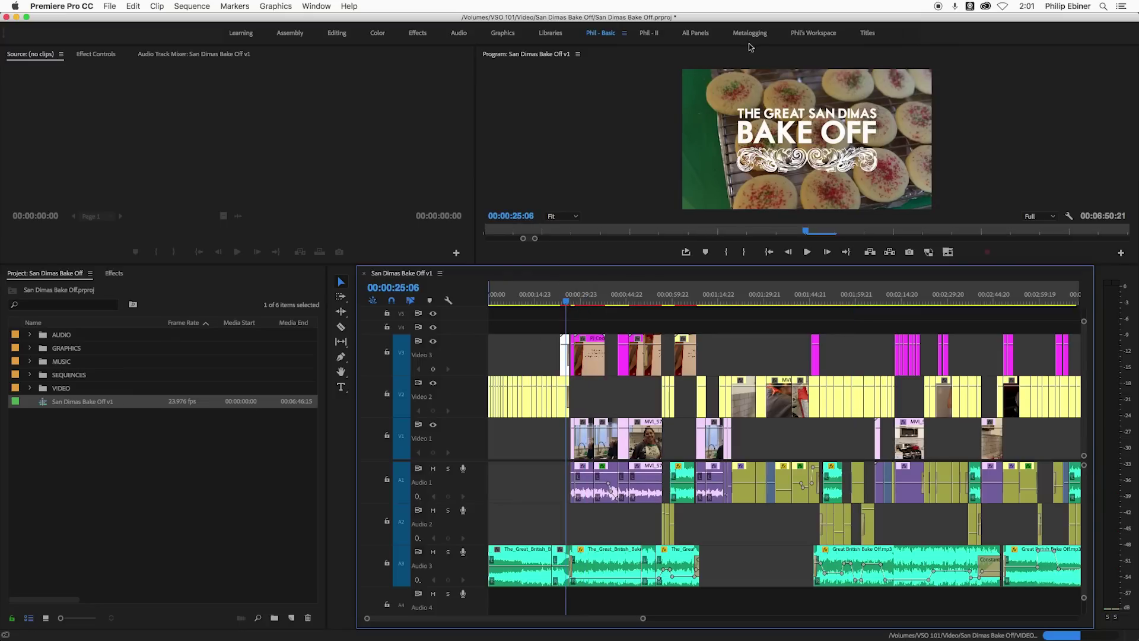
pyautogui.click(586, 300)
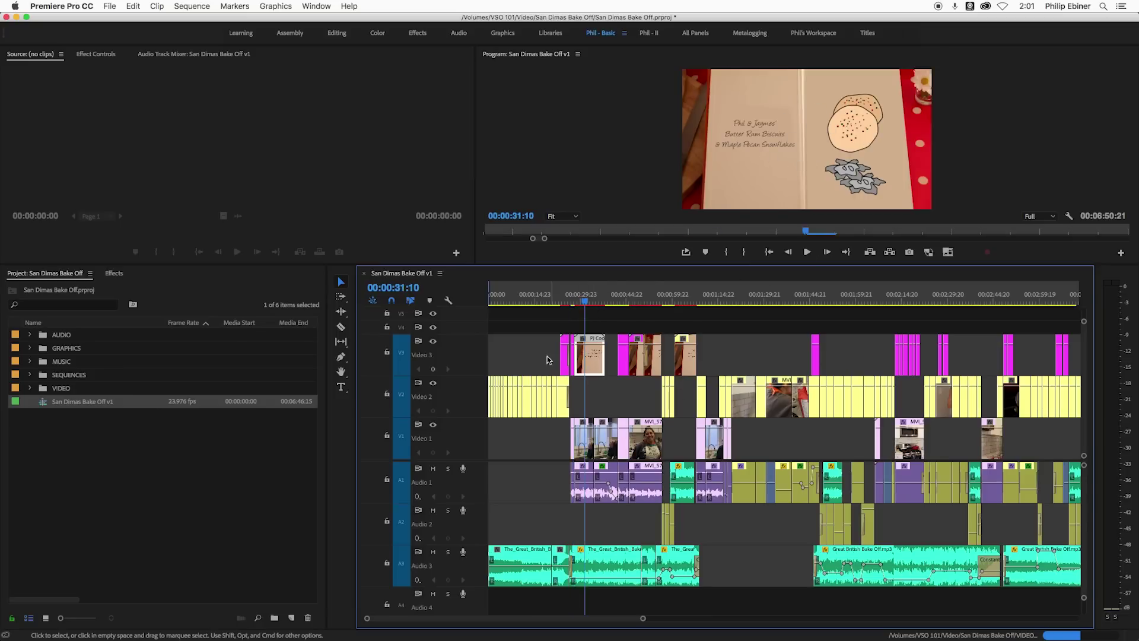
pyautogui.press('=')
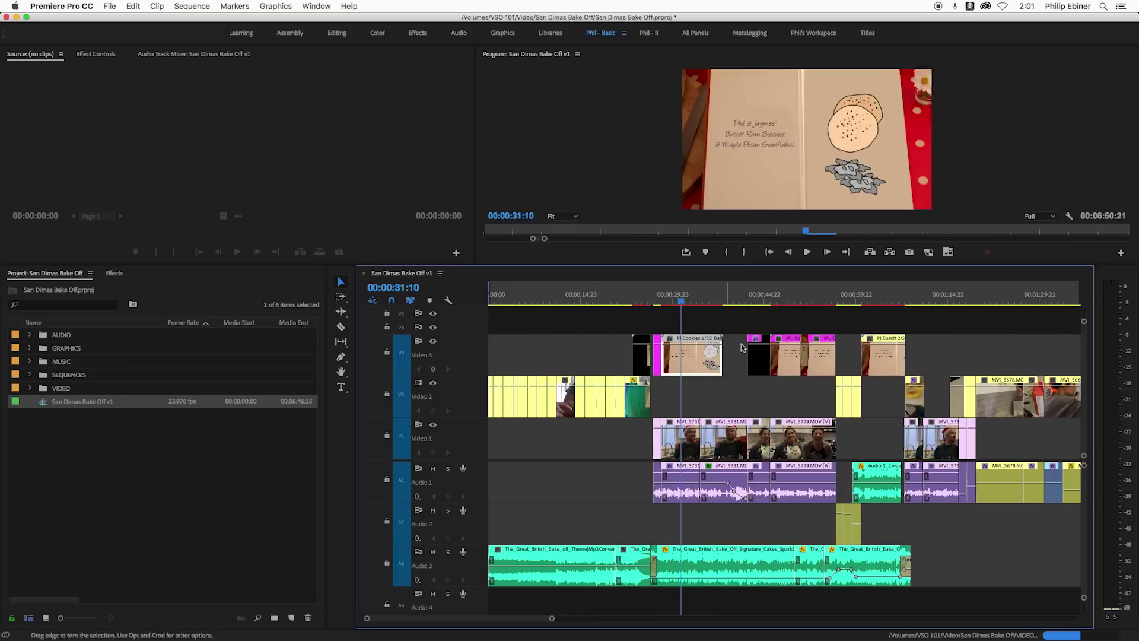
pyautogui.click(760, 299)
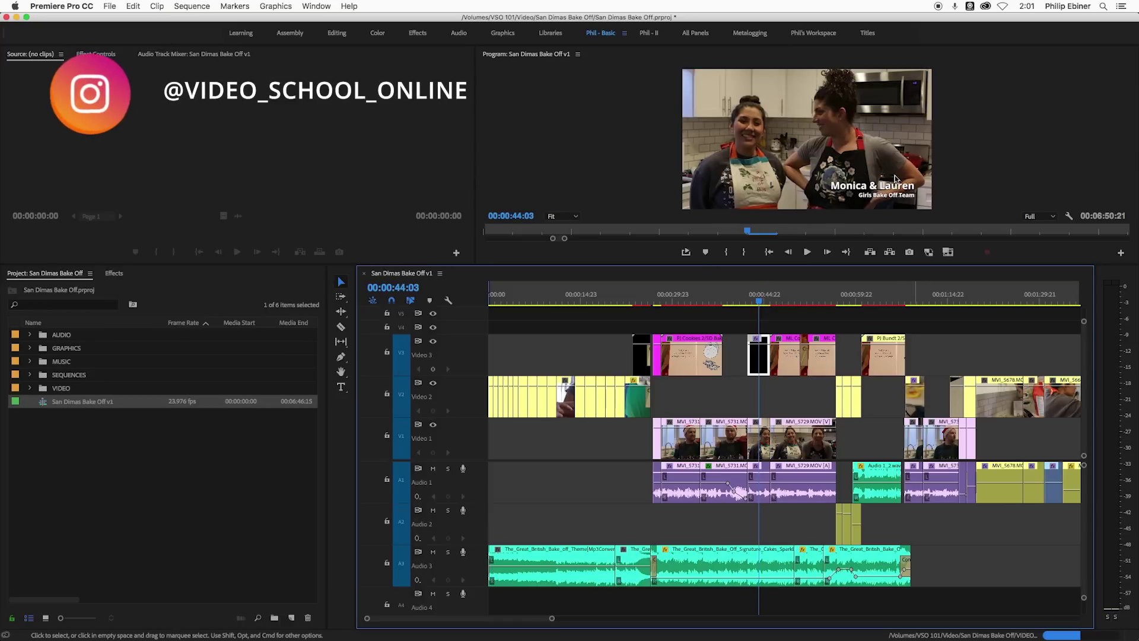
pyautogui.press('-')
pyautogui.press('-')
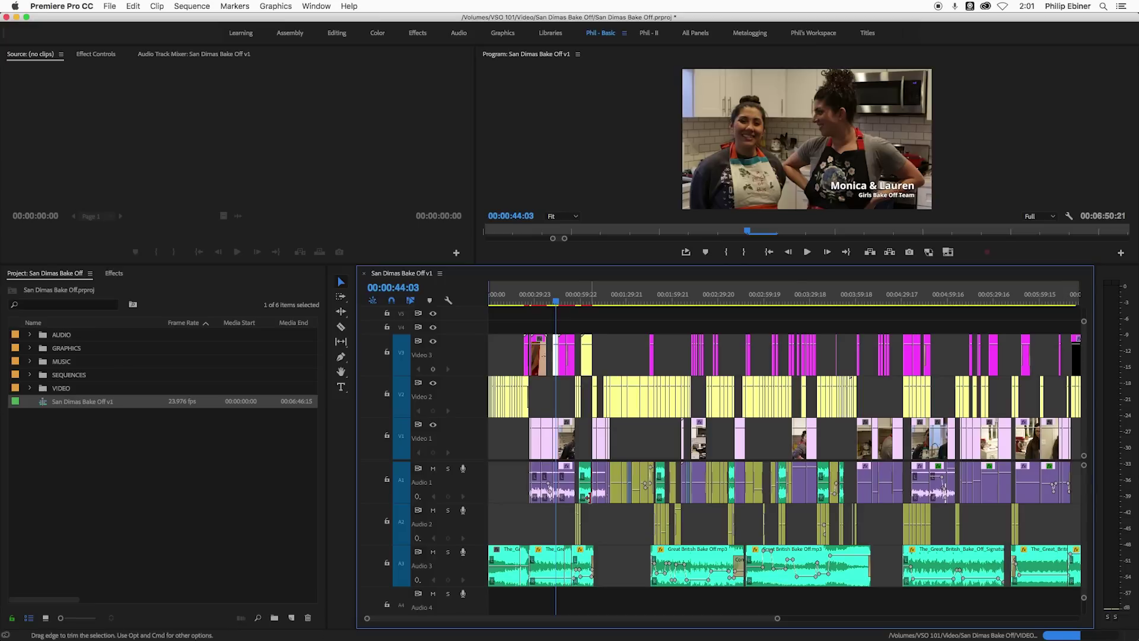
# - Select all clips on the Audio 2 track and save the project
pyautogui.click(580, 295)
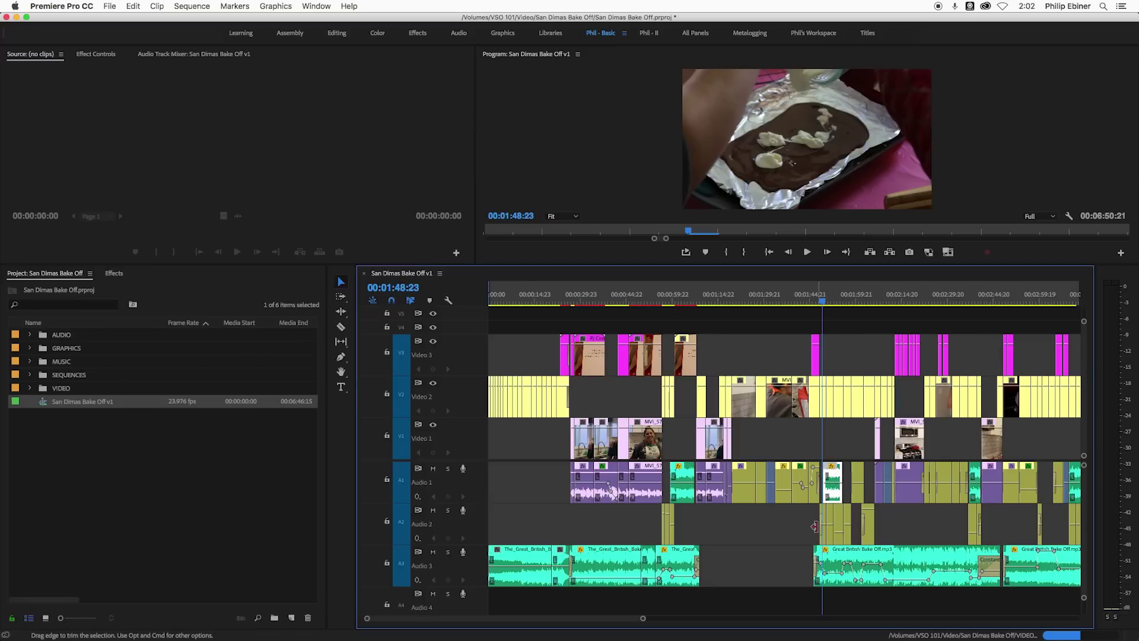
pyautogui.moveTo(817, 522); pyautogui.dragTo(890, 521)
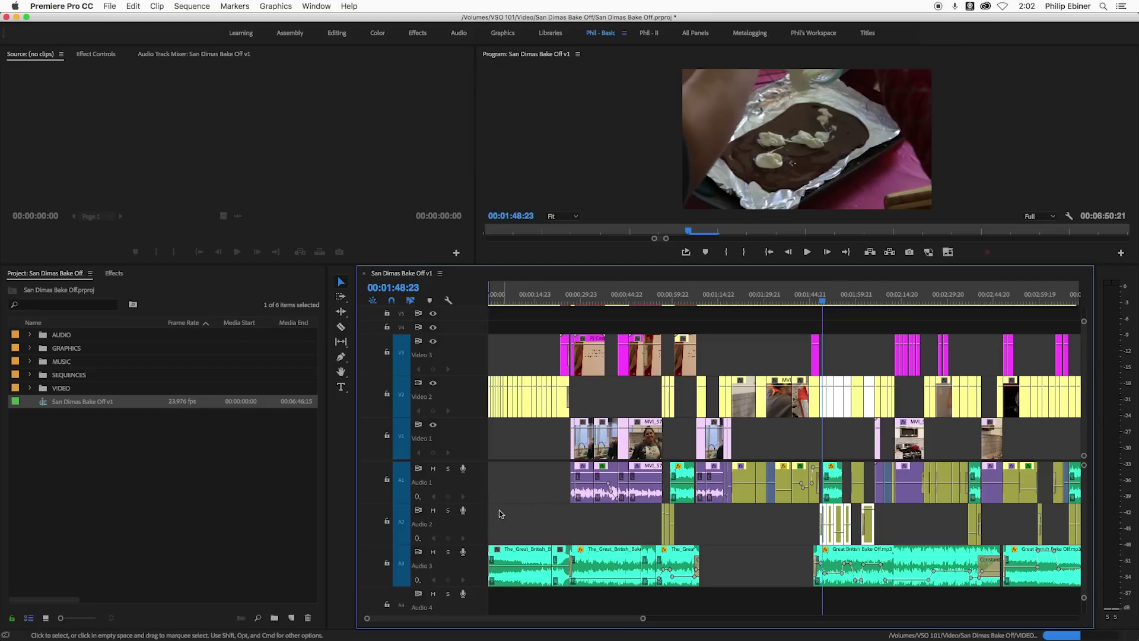
pyautogui.press('super+s')
# - Zoom the timeline out to the whole sequence and back in twice
pyautogui.press('-')
pyautogui.press('-')
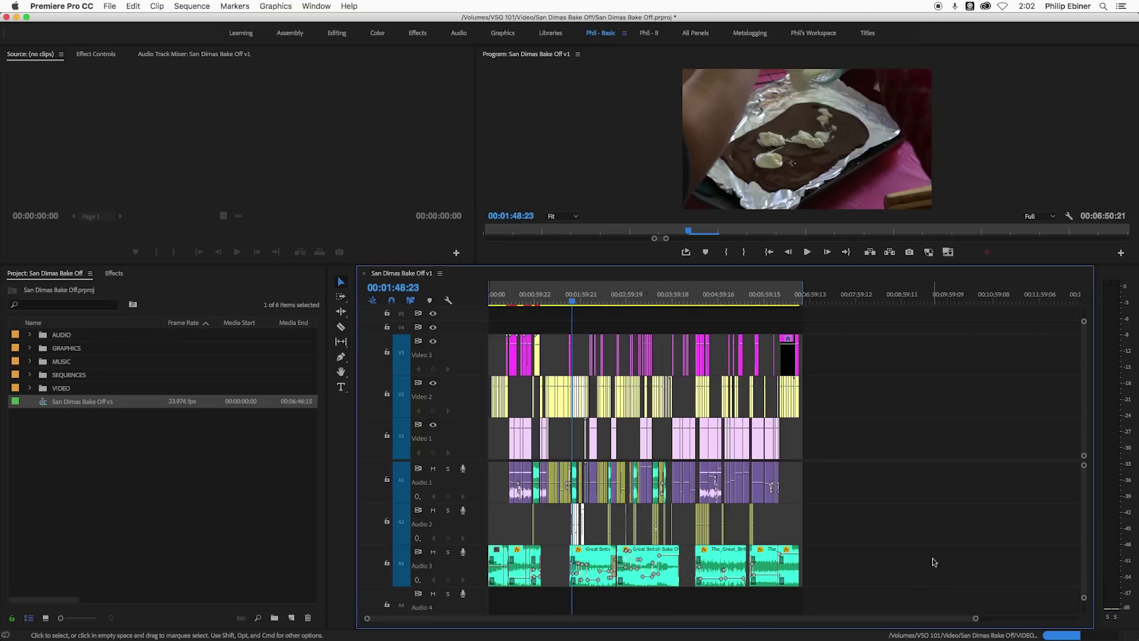
pyautogui.press('=')
pyautogui.press('=')
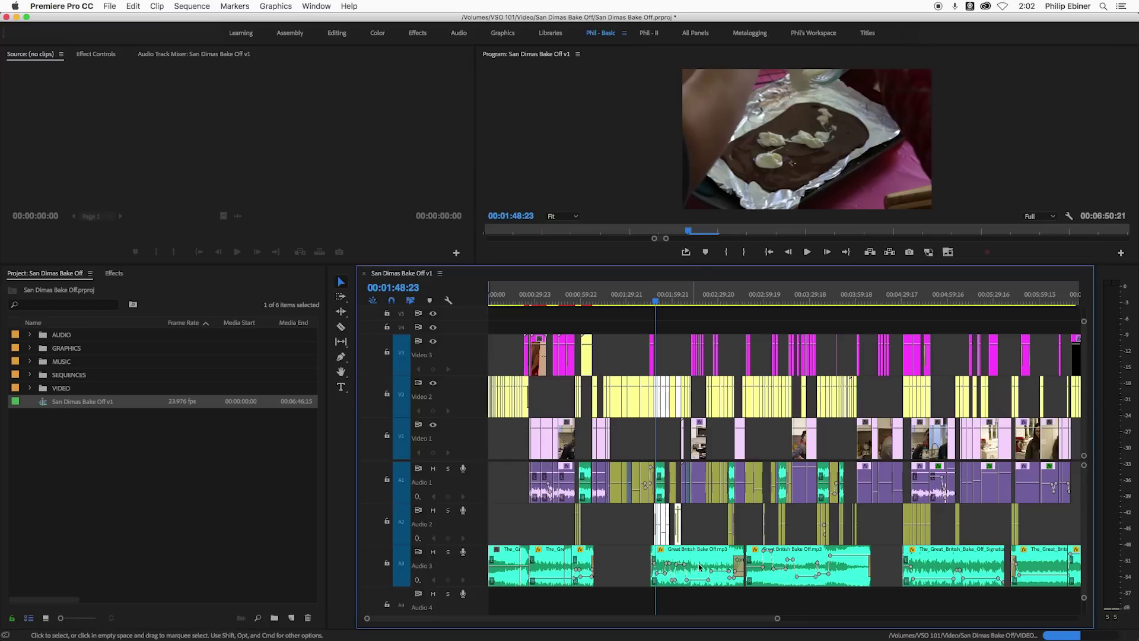
pyautogui.press('-')
pyautogui.press('-')
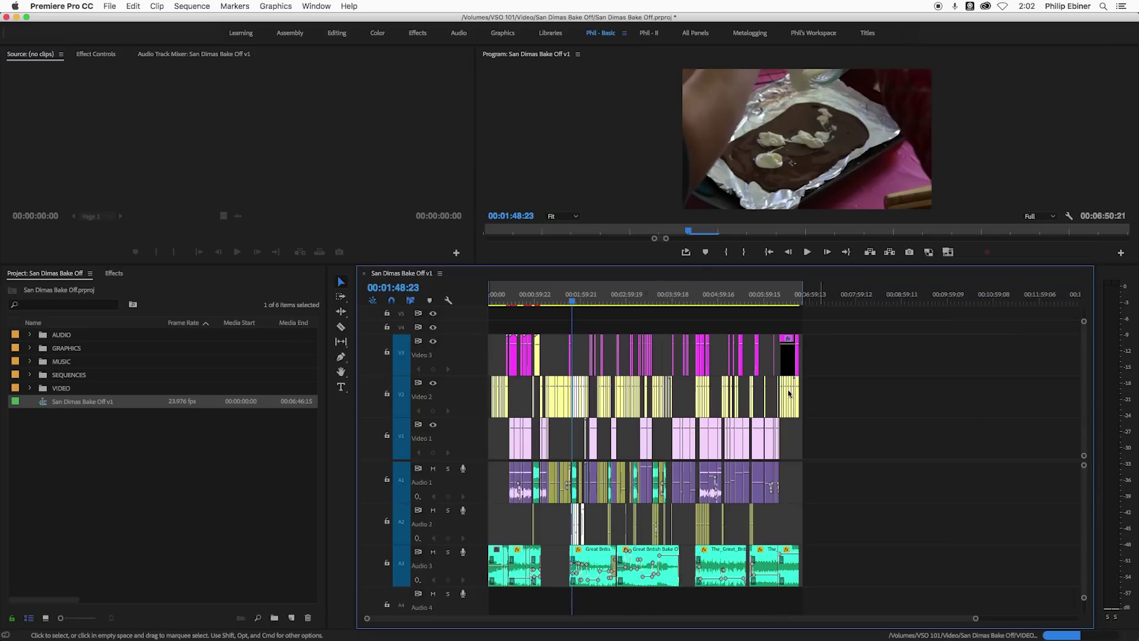
pyautogui.press('=')
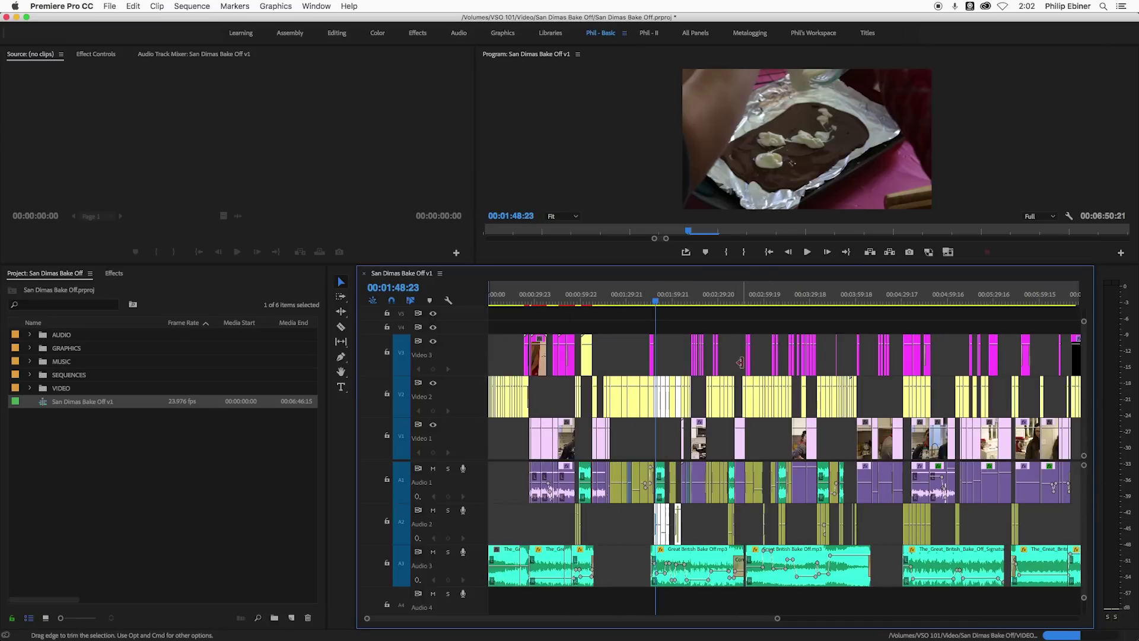